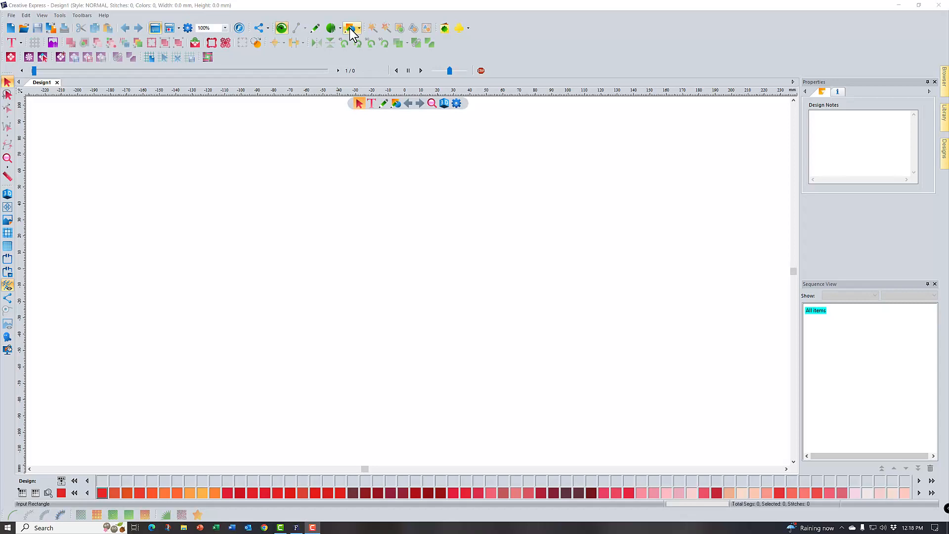
# Draw a square about 109.5 mm on each side using the Rectangle shape with equal proportions
pyautogui.click(349, 28)
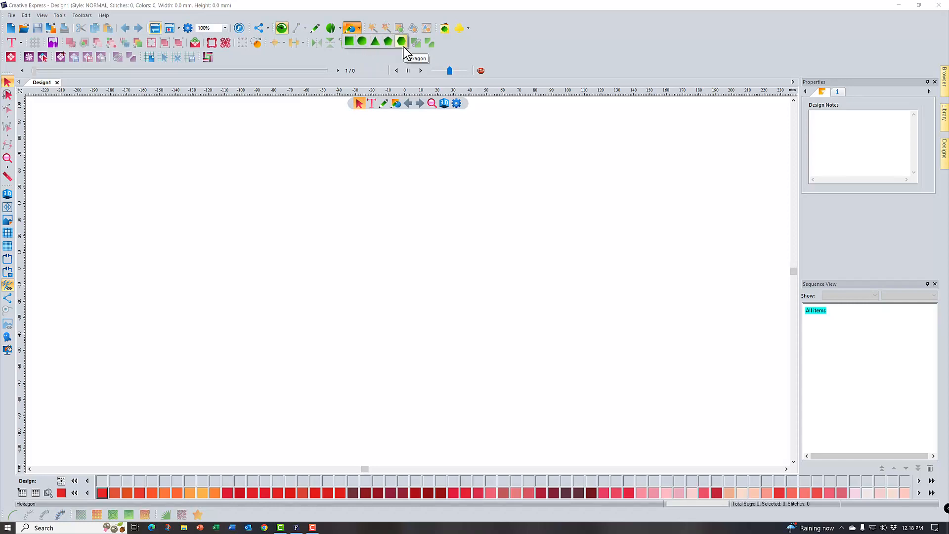
pyautogui.click(351, 44)
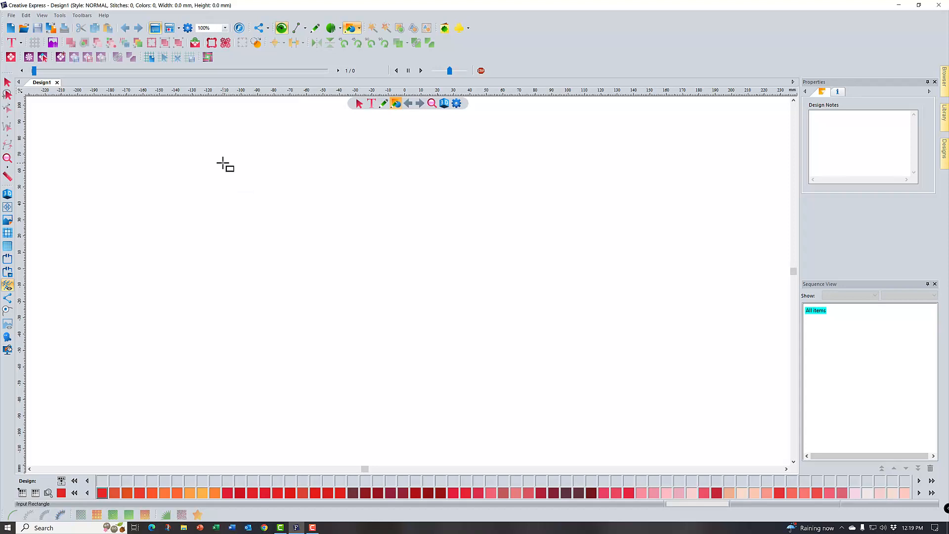
pyautogui.moveTo(223, 164); pyautogui.dragTo(480, 340)
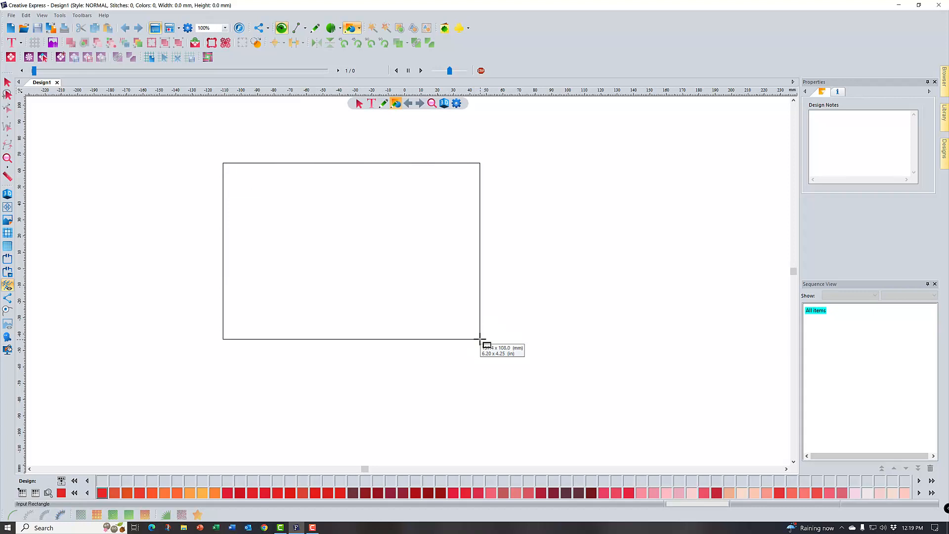
pyautogui.moveTo(481, 340); pyautogui.dragTo(454, 321)
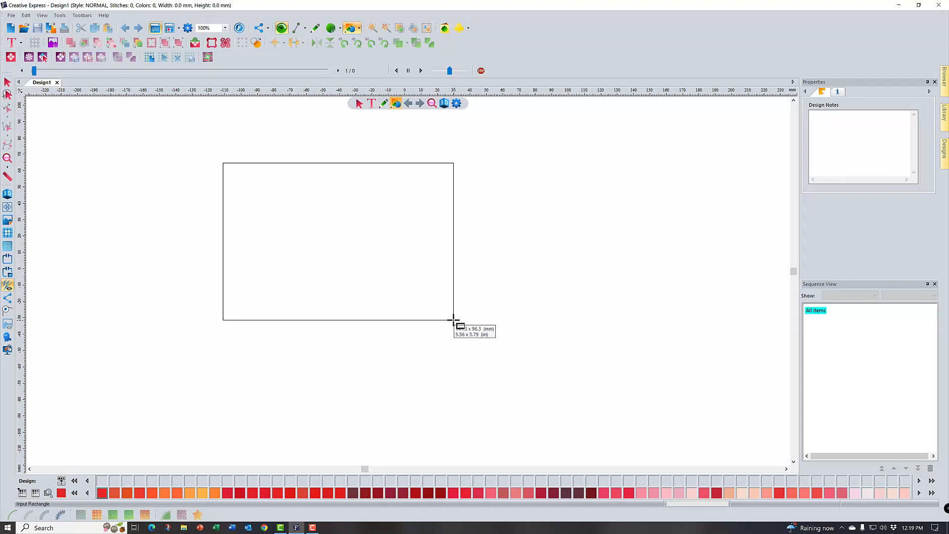
pyautogui.moveTo(454, 320); pyautogui.dragTo(368, 290)
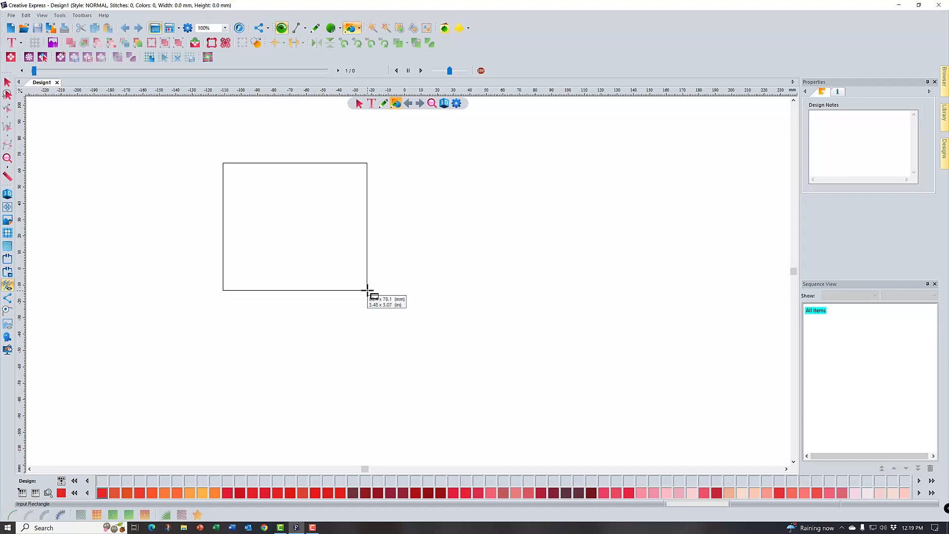
pyautogui.moveTo(367, 290); pyautogui.dragTo(402, 281)
pyautogui.press('ctrl')
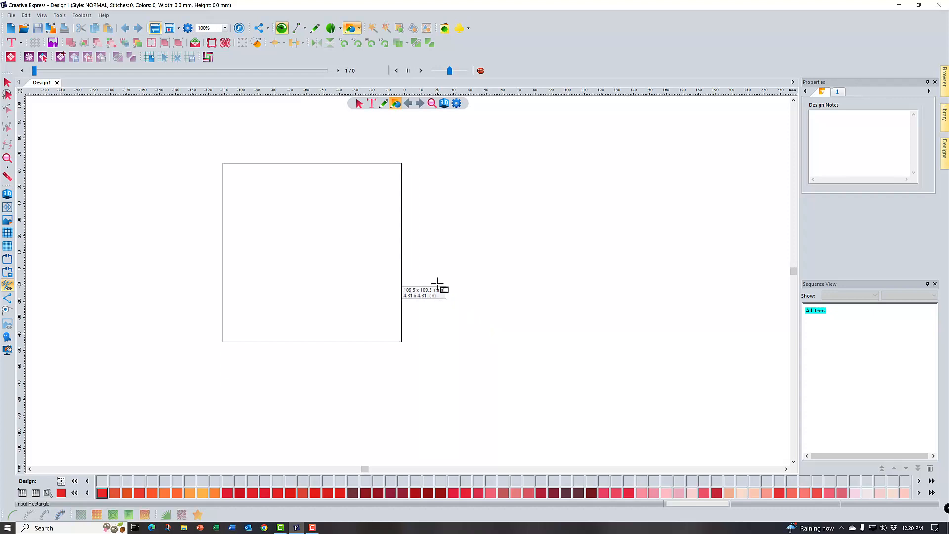
pyautogui.press('Return')
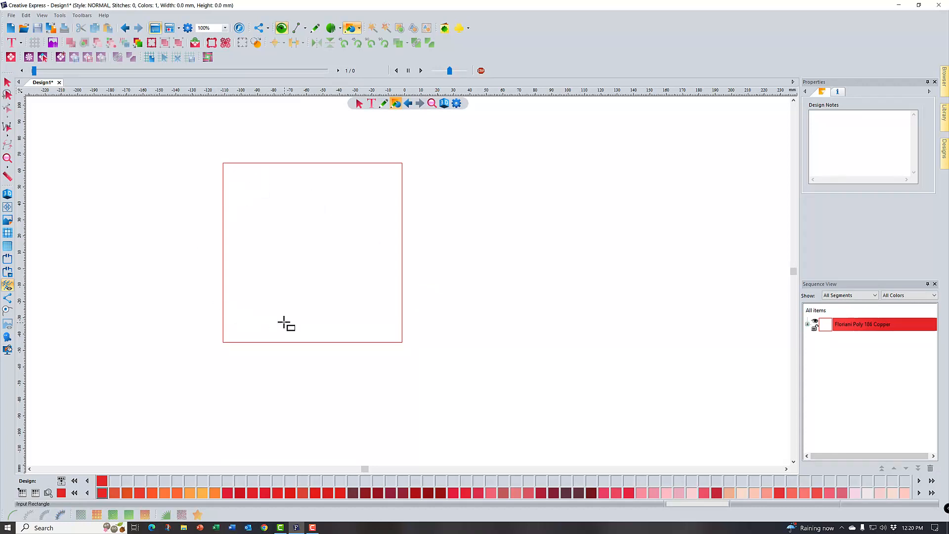
# Try stretching the square horizontally to about 163 mm wide, and undo the stretch
pyautogui.click(8, 82)
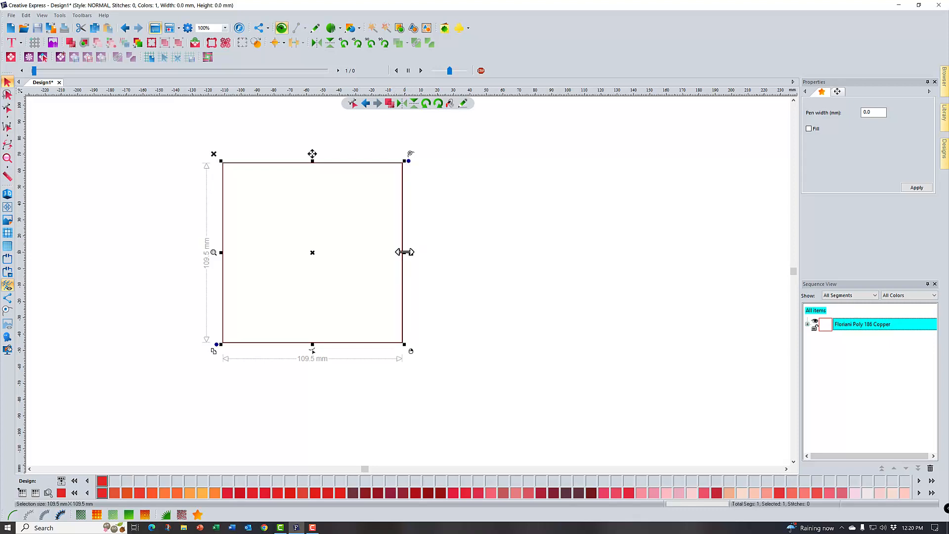
pyautogui.moveTo(405, 252); pyautogui.dragTo(492, 252)
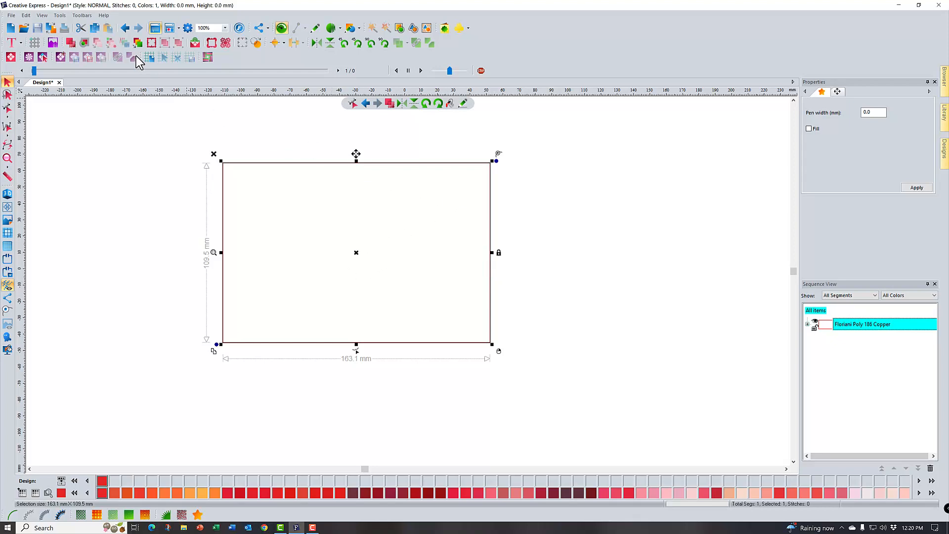
pyautogui.click(125, 29)
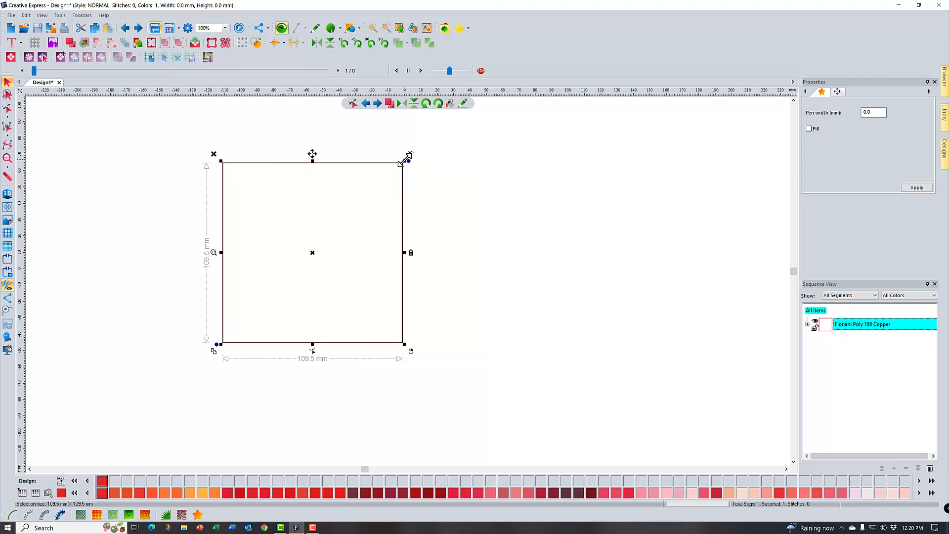
# Scale the square proportionally to about 122 mm, and set its width to 4 inches with the aspect ratio maintained
pyautogui.moveTo(406, 158); pyautogui.dragTo(438, 148)
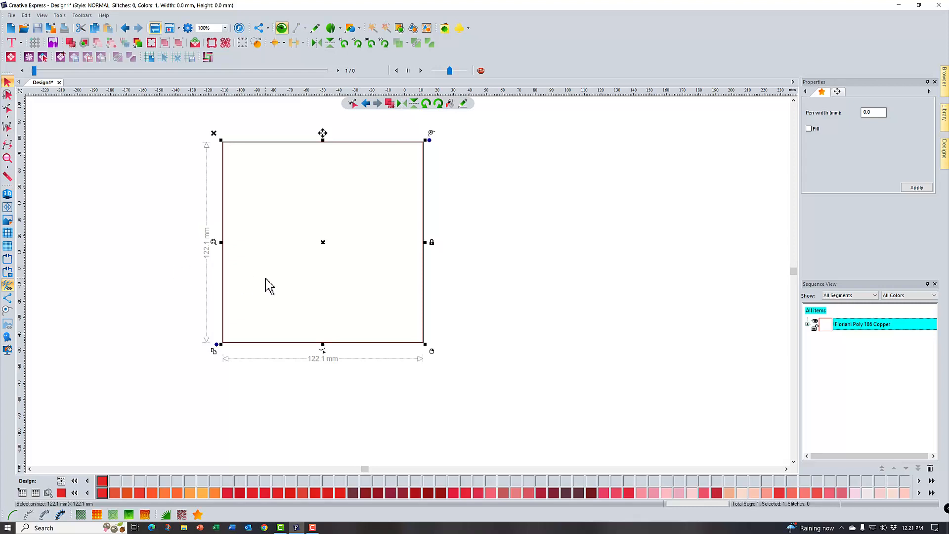
pyautogui.click(838, 91)
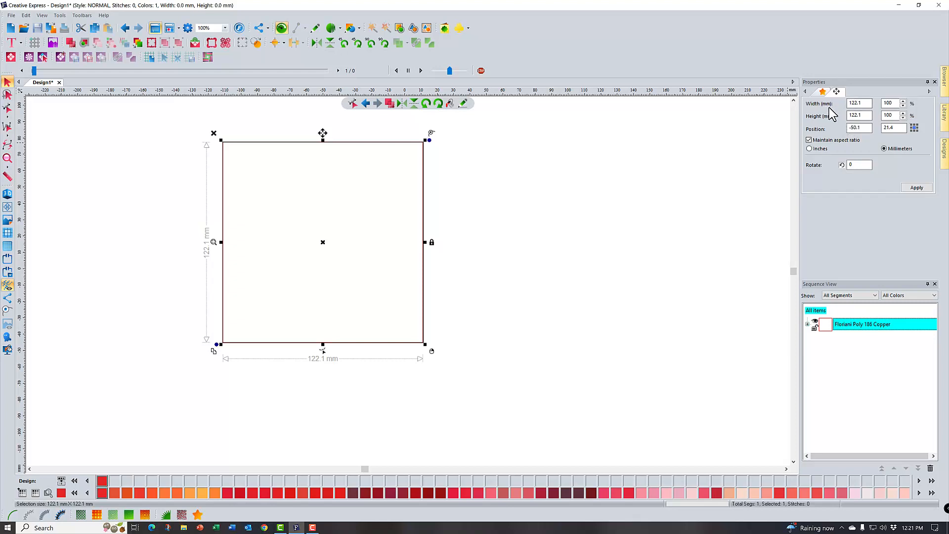
pyautogui.click(813, 149)
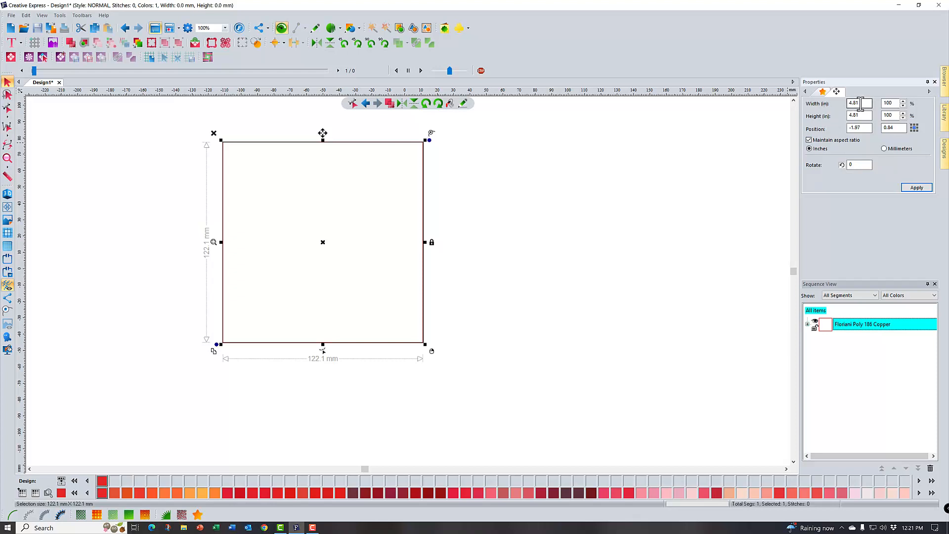
pyautogui.moveTo(861, 104); pyautogui.dragTo(841, 106)
pyautogui.write('4')
pyautogui.click(916, 188)
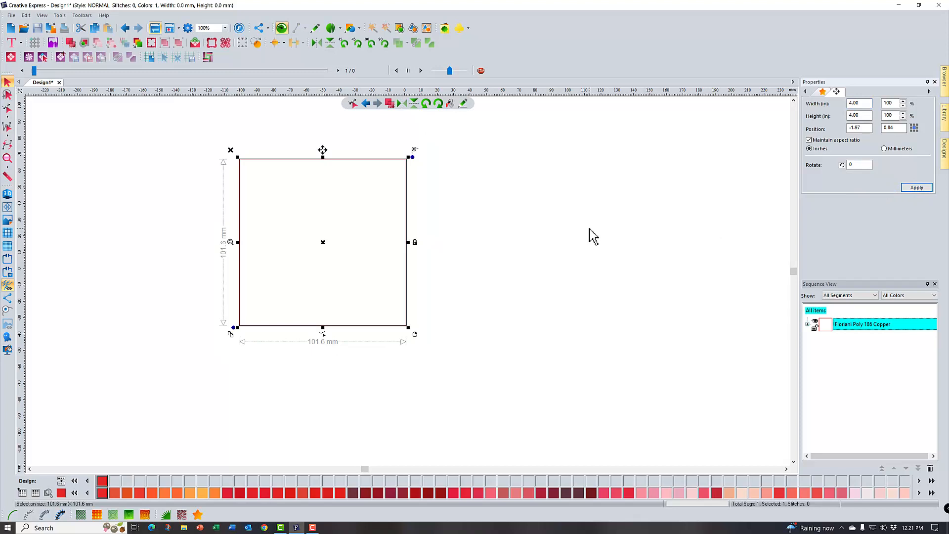
# Turn off the aspect ratio lock and resize the square to 5 inches wide by 7 inches high
pyautogui.click(810, 140)
pyautogui.doubleClick(865, 104)
pyautogui.write('5')
pyautogui.press('Tab')
pyautogui.write('7')
pyautogui.click(917, 188)
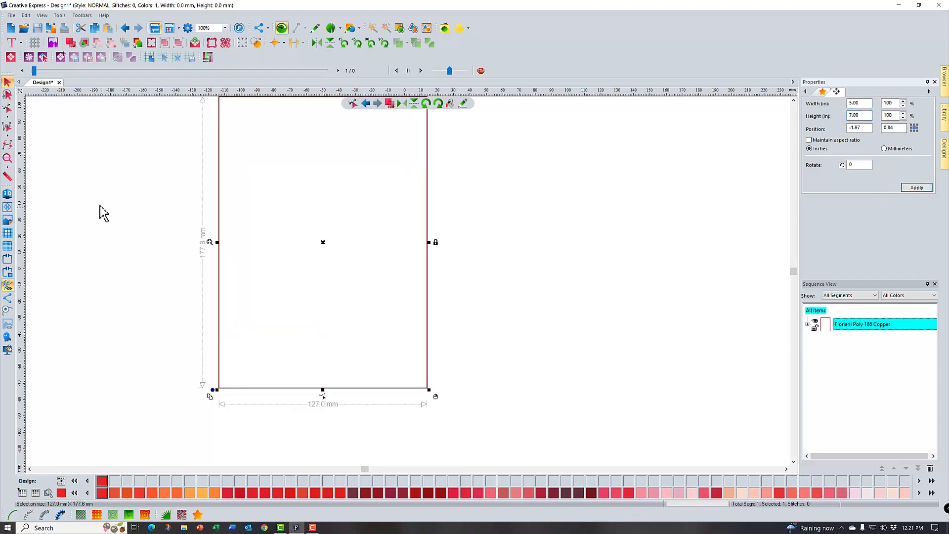
# Switch the ruler units to inches and delete the rectangle
pyautogui.click(10, 157)
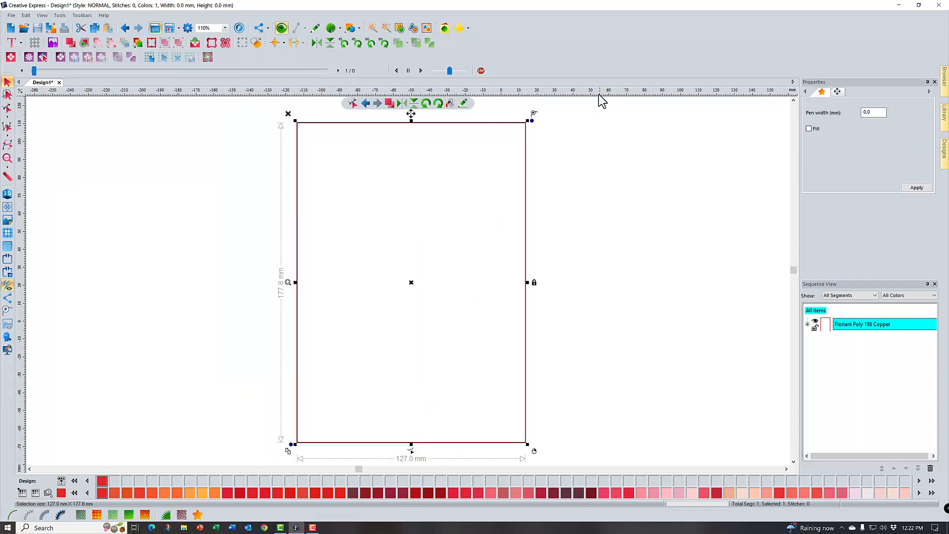
pyautogui.click(836, 92)
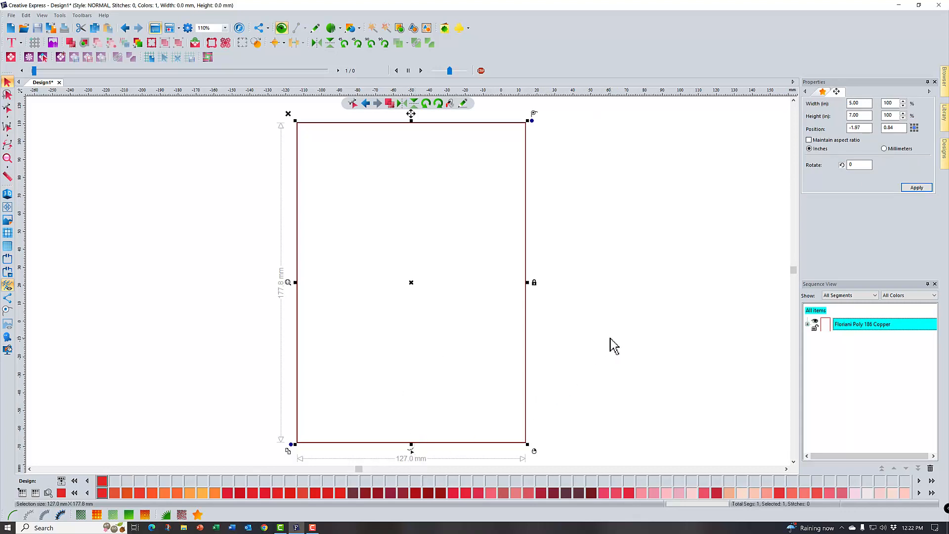
pyautogui.rightClick(560, 101)
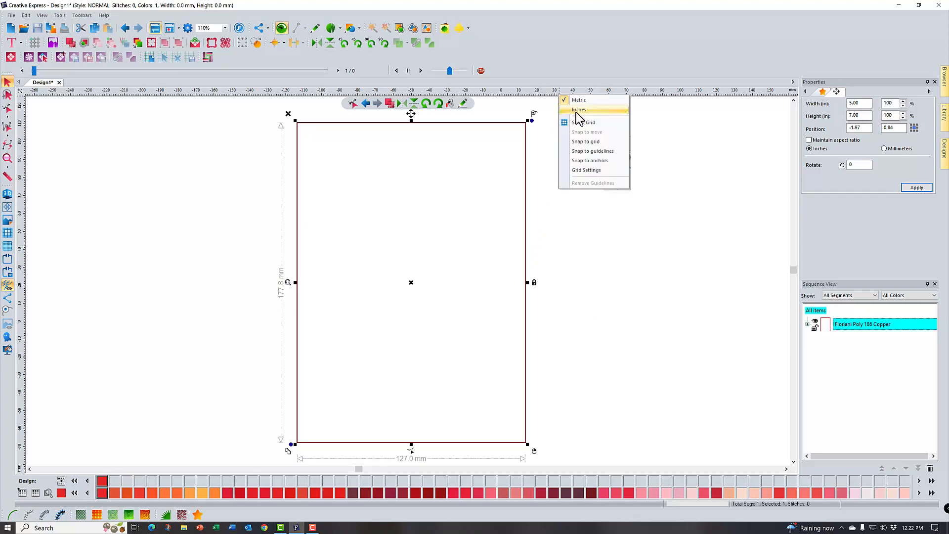
pyautogui.click(577, 110)
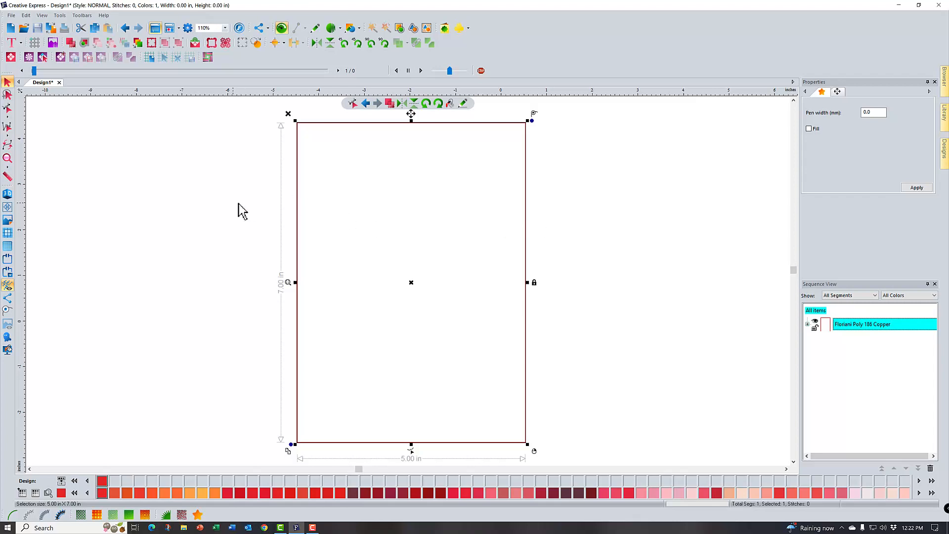
pyautogui.click(288, 114)
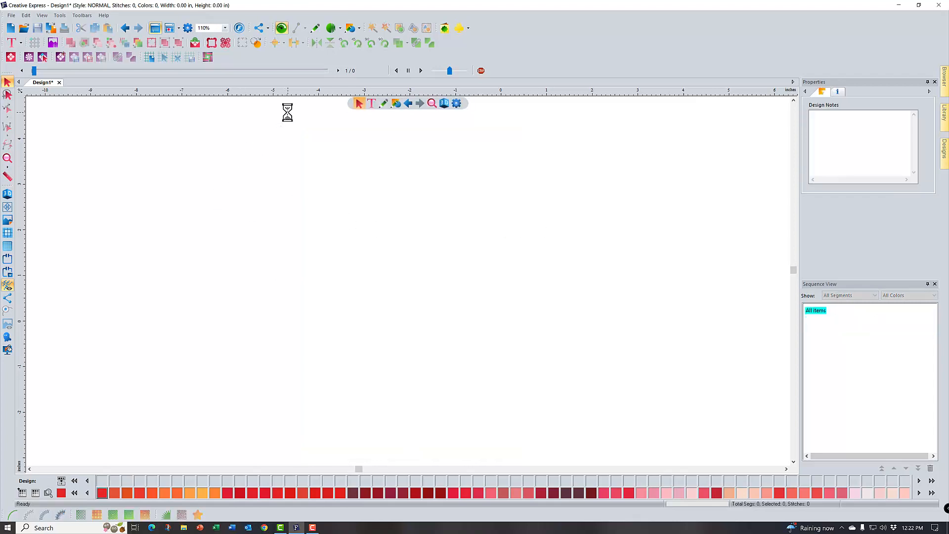
# Draw a perfect circle about 4.00 inches across with the Ellipse shape, and delete it
pyautogui.click(346, 32)
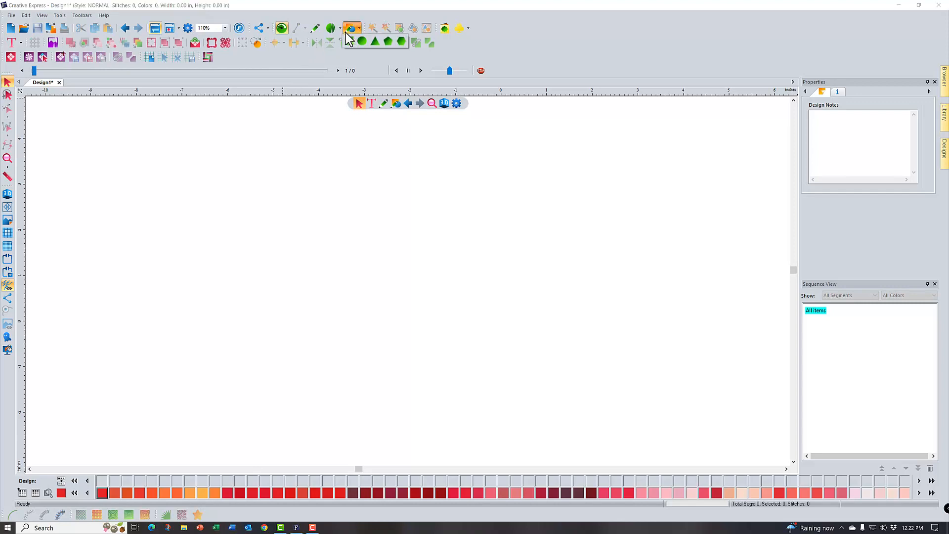
pyautogui.click(366, 40)
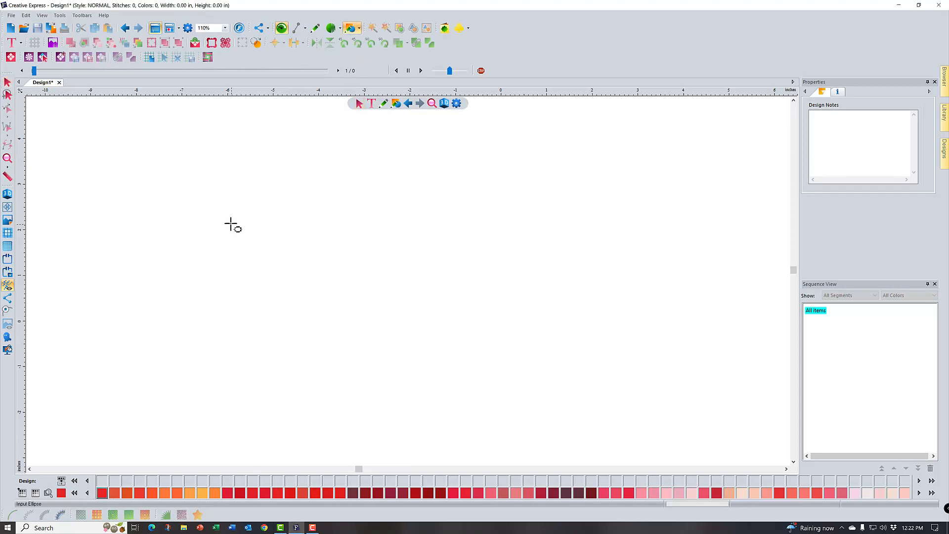
pyautogui.moveTo(229, 196); pyautogui.dragTo(411, 364)
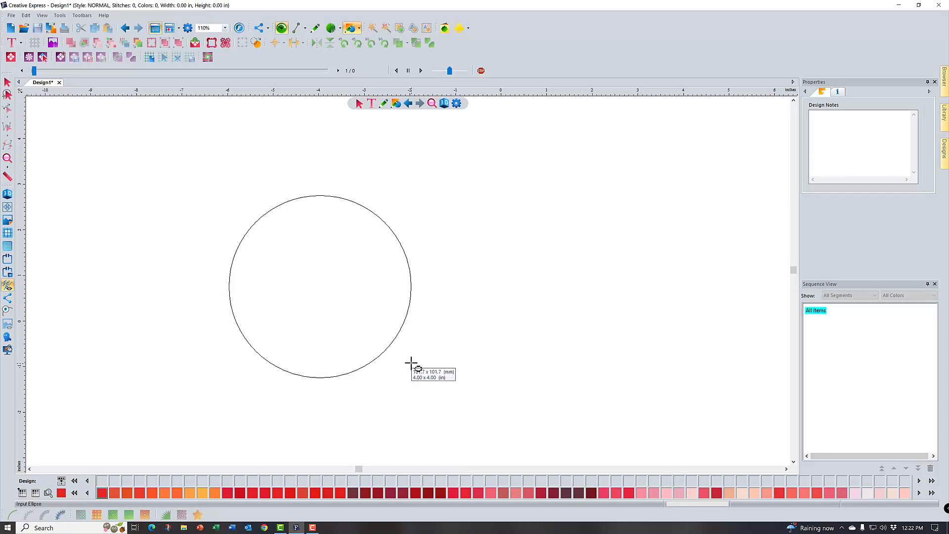
pyautogui.moveTo(411, 364); pyautogui.dragTo(411, 364)
pyautogui.moveTo(411, 363); pyautogui.dragTo(411, 364)
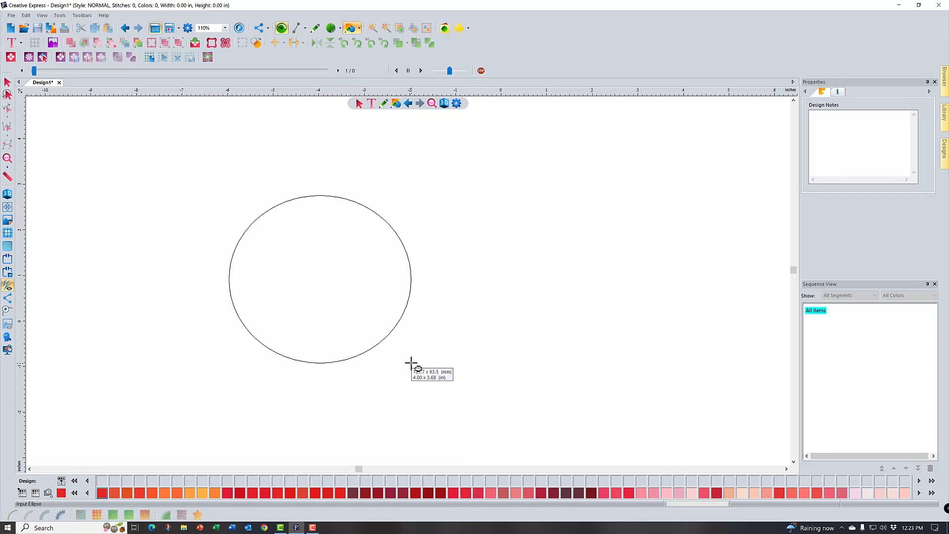
pyautogui.moveTo(411, 364); pyautogui.dragTo(411, 364)
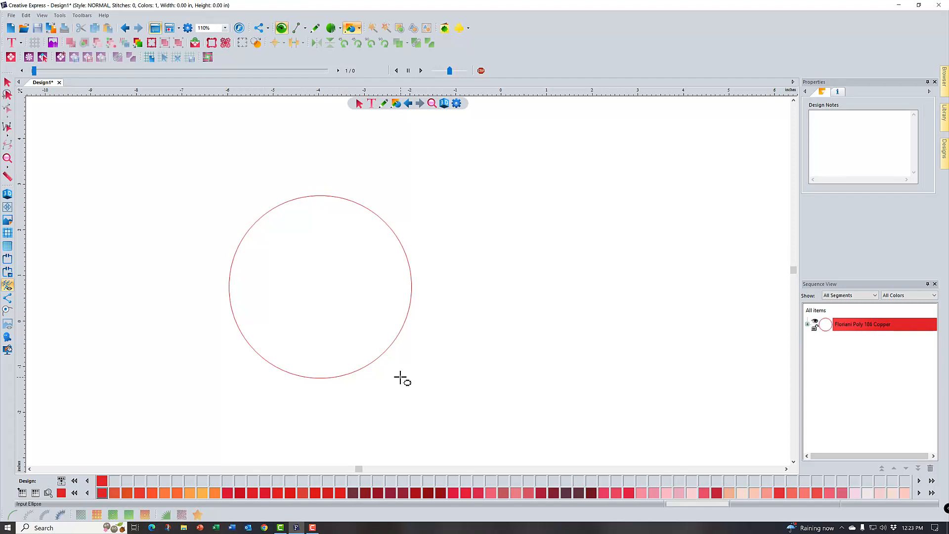
pyautogui.click(8, 82)
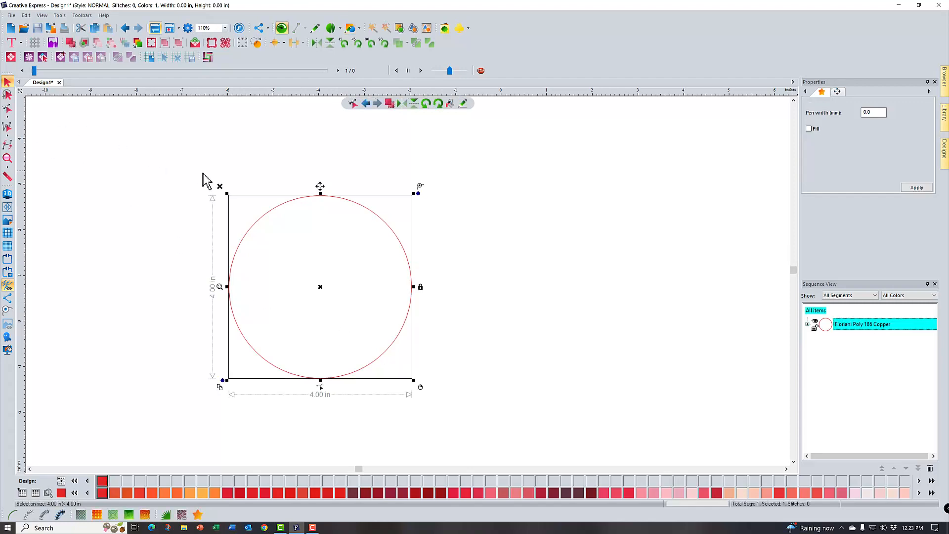
pyautogui.click(220, 186)
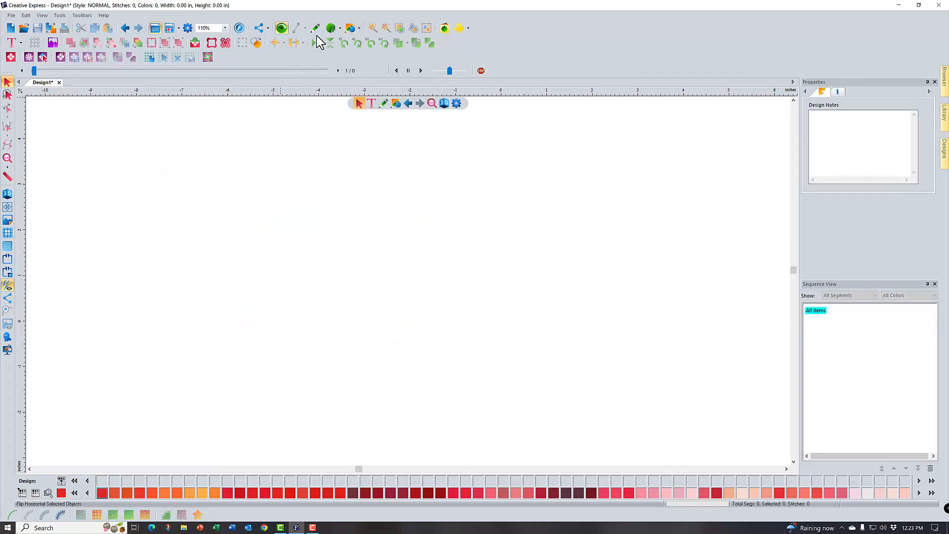
# Draw a triangle about 4.19 inches wide and 4.19 inches high, and delete it
pyautogui.click(345, 31)
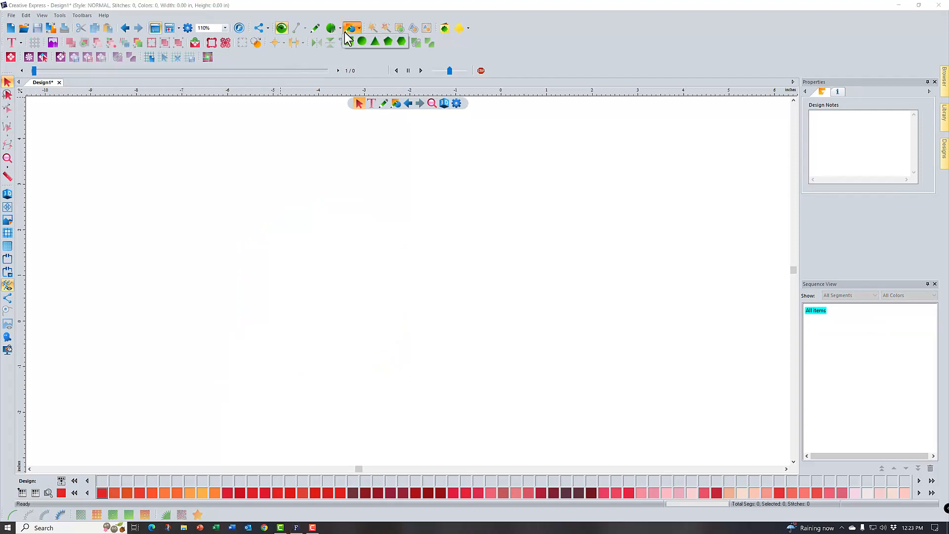
pyautogui.click(375, 42)
pyautogui.moveTo(276, 215); pyautogui.dragTo(461, 341)
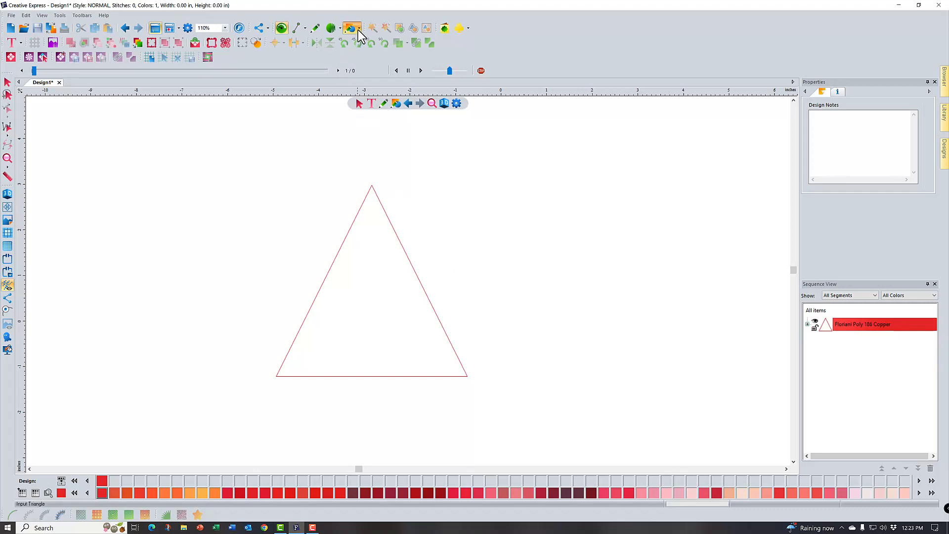
pyautogui.click(7, 81)
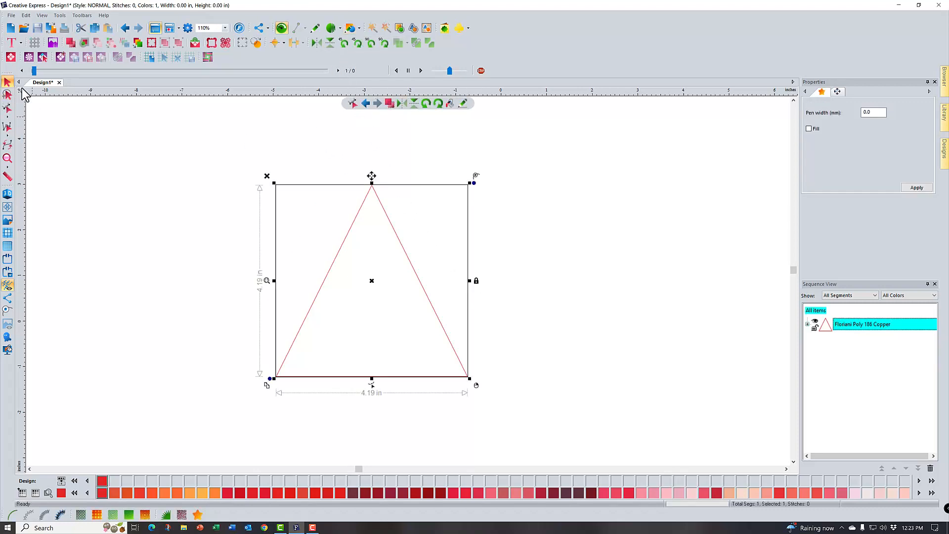
pyautogui.click(267, 176)
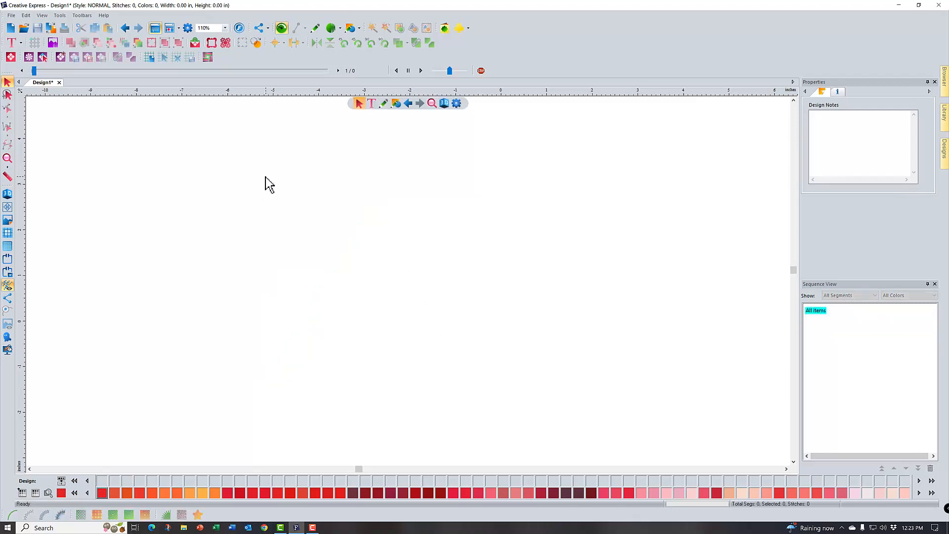
# Draw a pentagon about 3.13 inches wide and 3.20 inches high, and delete it
pyautogui.click(358, 29)
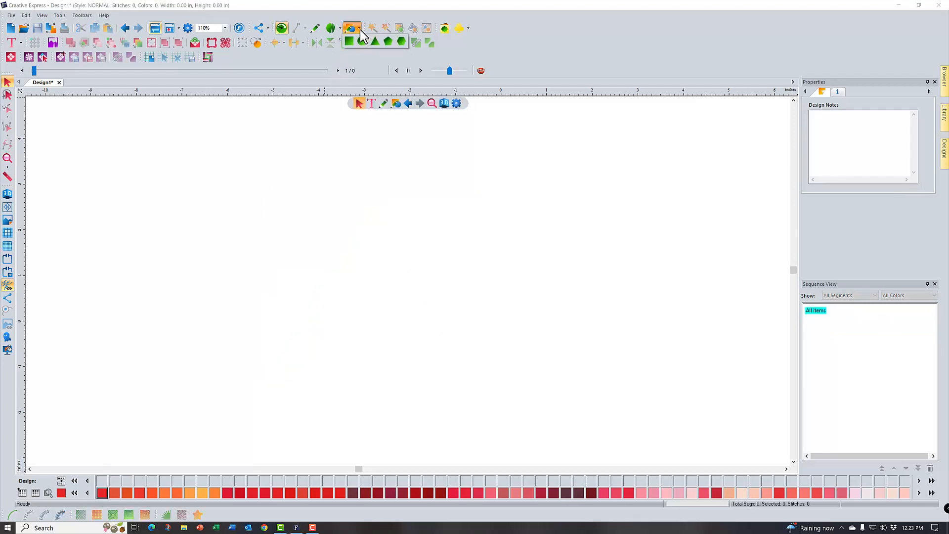
pyautogui.click(387, 42)
pyautogui.moveTo(327, 185); pyautogui.dragTo(470, 337)
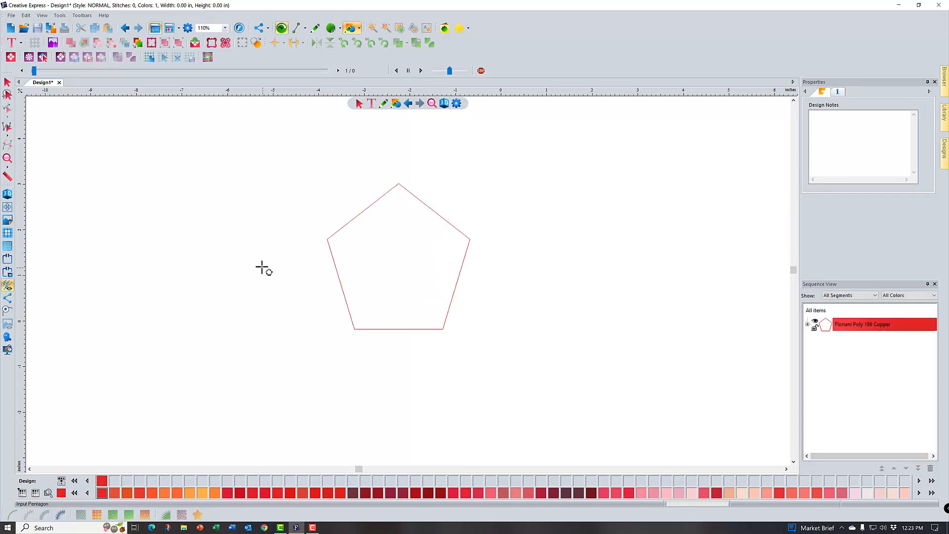
pyautogui.click(7, 81)
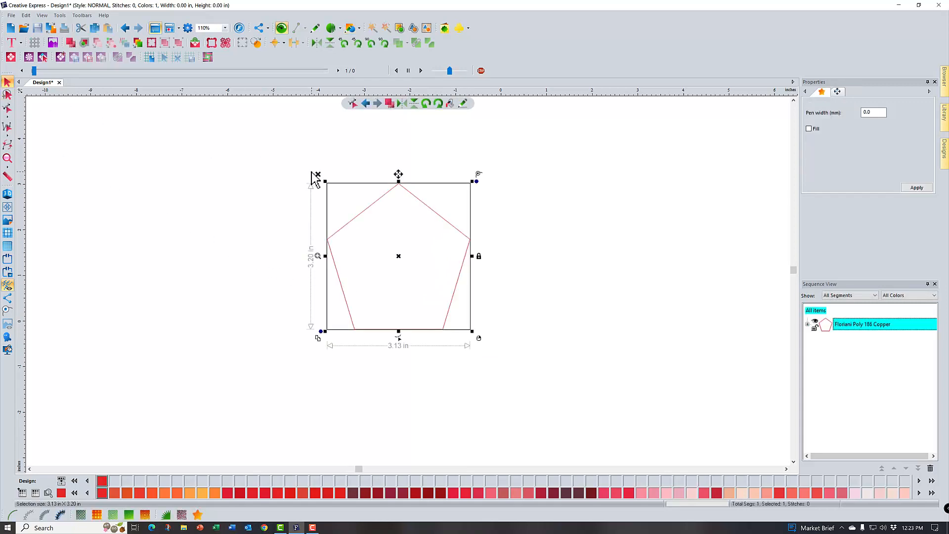
pyautogui.click(319, 176)
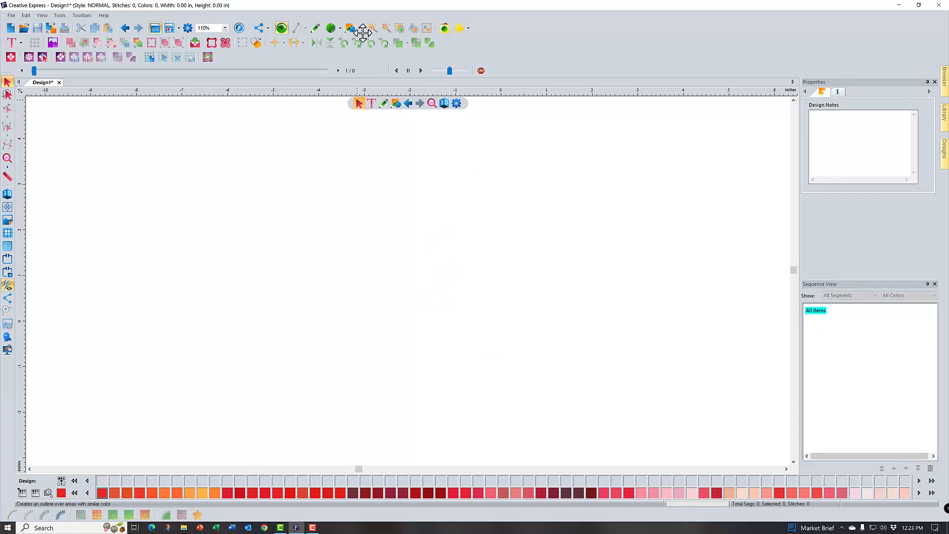
# Draw a hexagon artwork shape about 3.45 inches wide and 3.45 inches high, and delete it
pyautogui.click(359, 29)
pyautogui.click(402, 43)
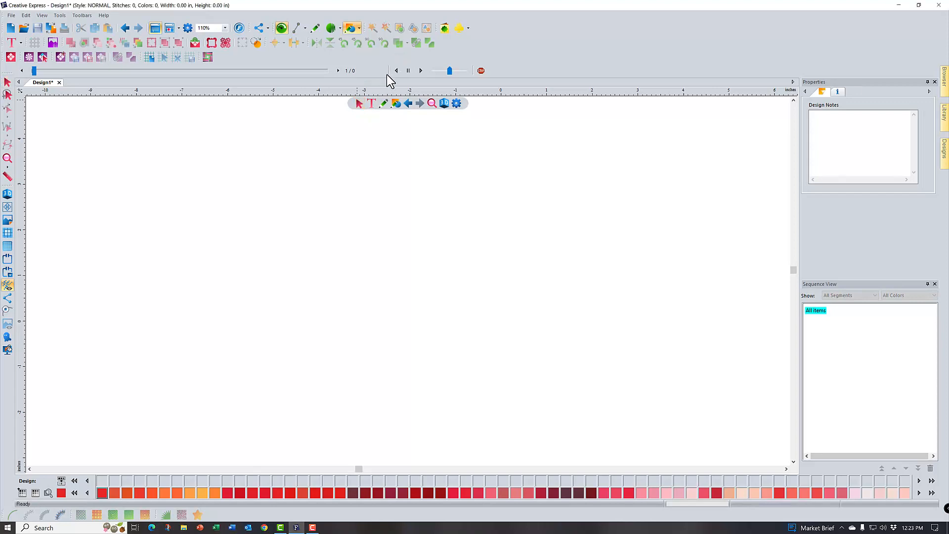
pyautogui.moveTo(280, 216); pyautogui.dragTo(439, 359)
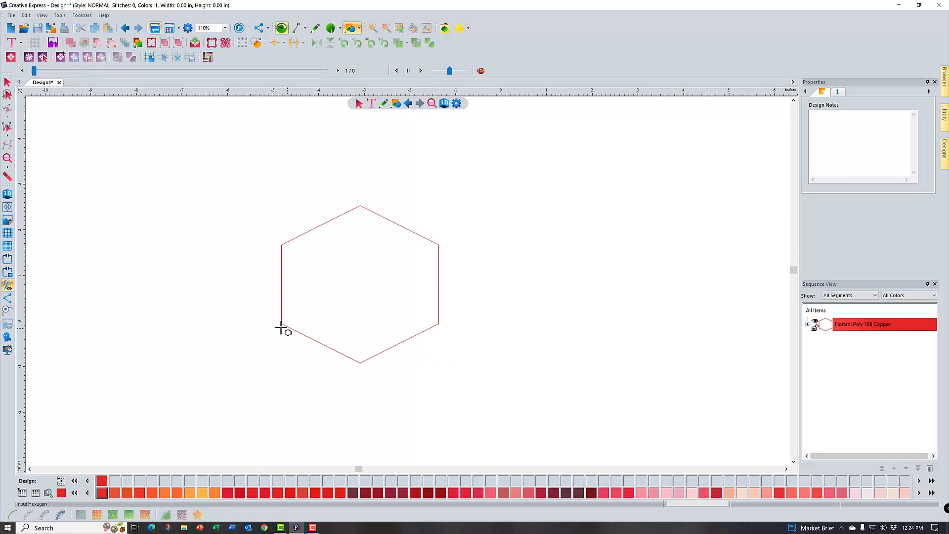
pyautogui.click(7, 83)
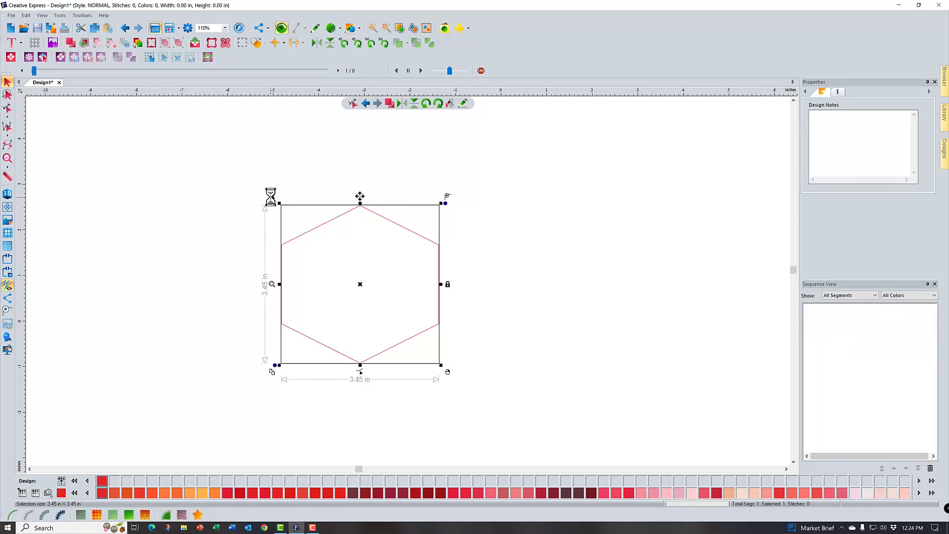
pyautogui.press('Delete')
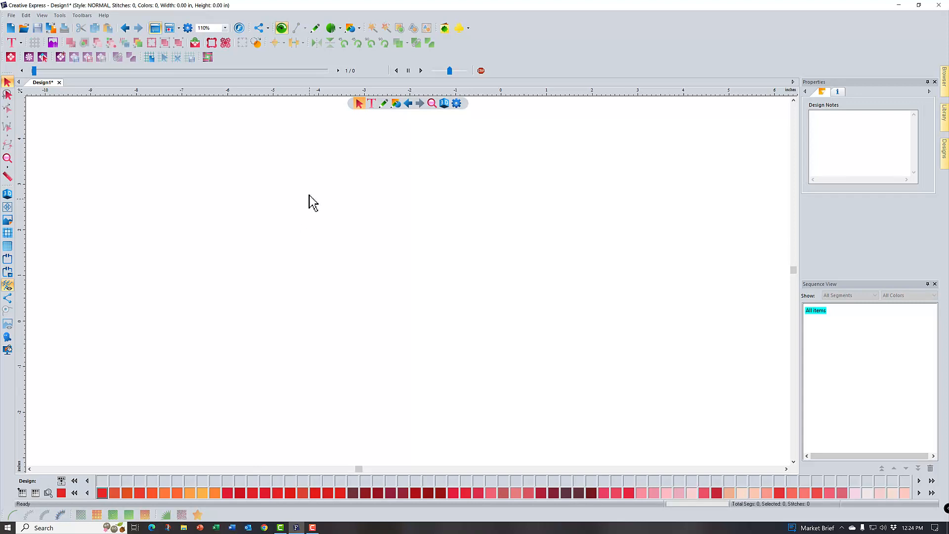
# Draw a perfect circle about 5.61 inches across with the Ellipse shape
pyautogui.click(354, 31)
pyautogui.click(358, 43)
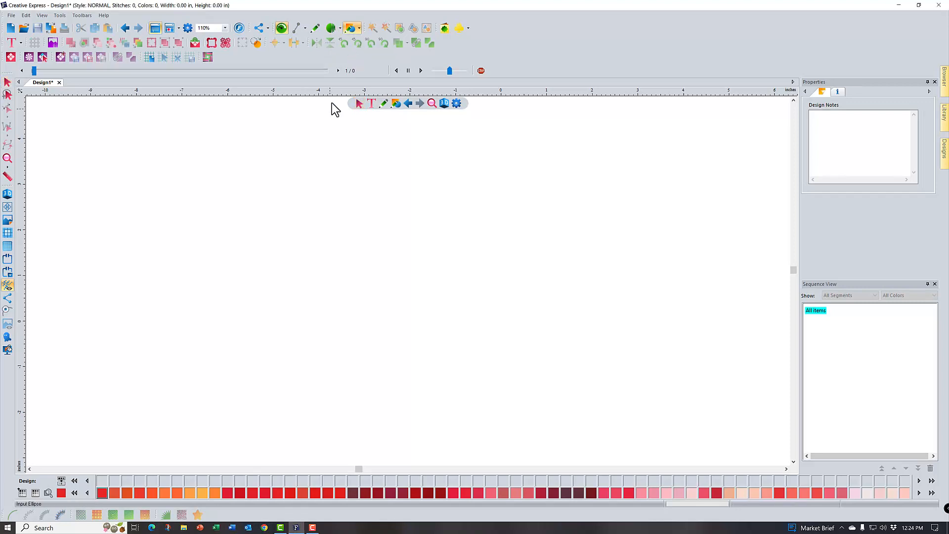
pyautogui.moveTo(222, 223); pyautogui.dragTo(477, 472)
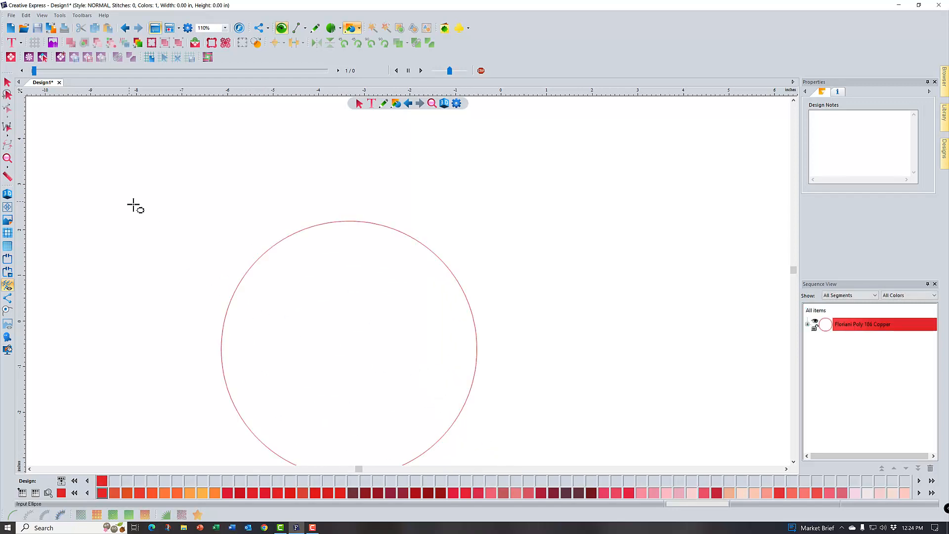
# Duplicate the circle and move the copy to the right so that it overlaps the original
pyautogui.click(8, 159)
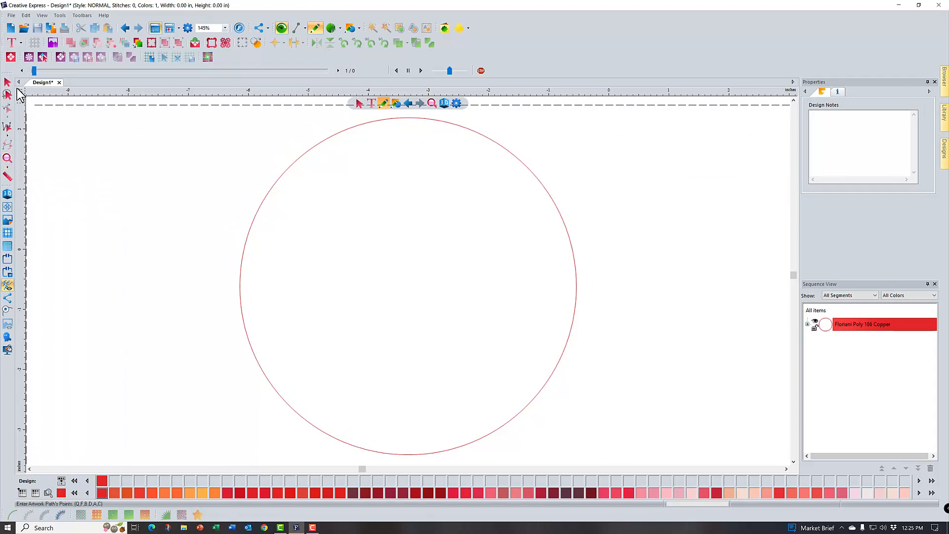
pyautogui.click(8, 82)
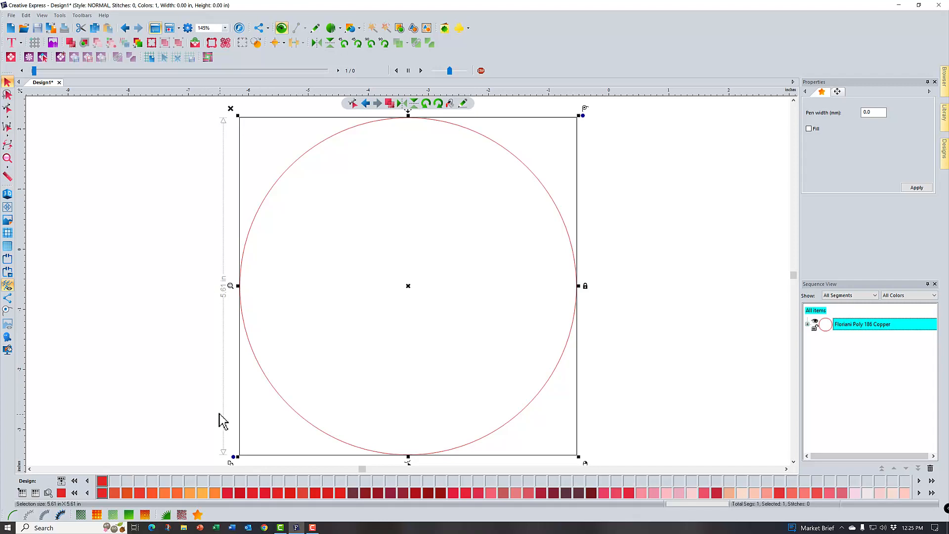
pyautogui.click(229, 465)
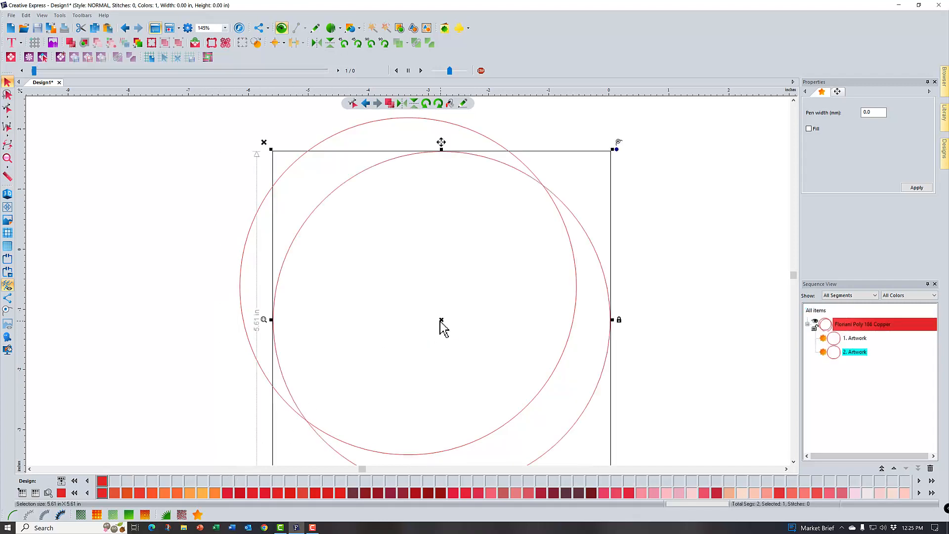
pyautogui.moveTo(448, 324); pyautogui.dragTo(480, 292)
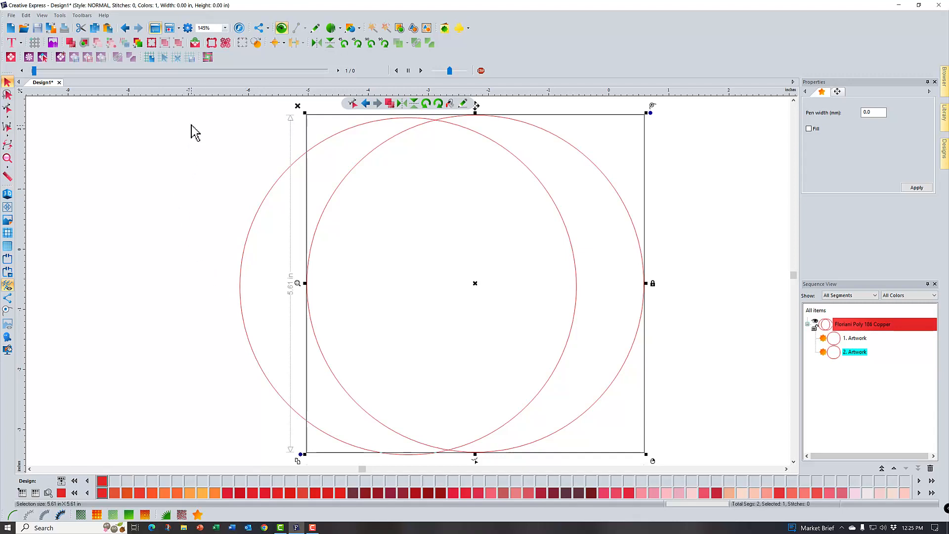
# Align the two overlapping circles so that their centers sit at the same height
pyautogui.moveTo(192, 107); pyautogui.dragTo(661, 465)
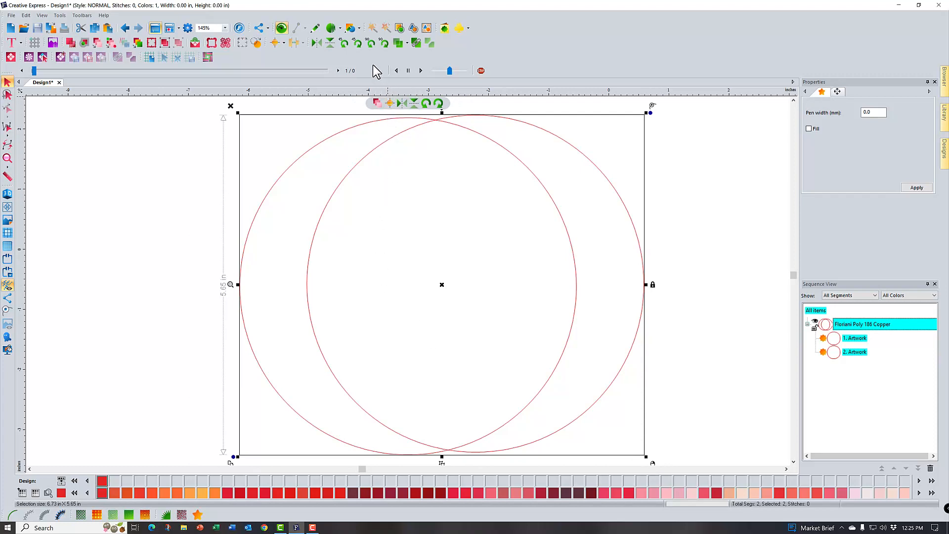
pyautogui.click(284, 44)
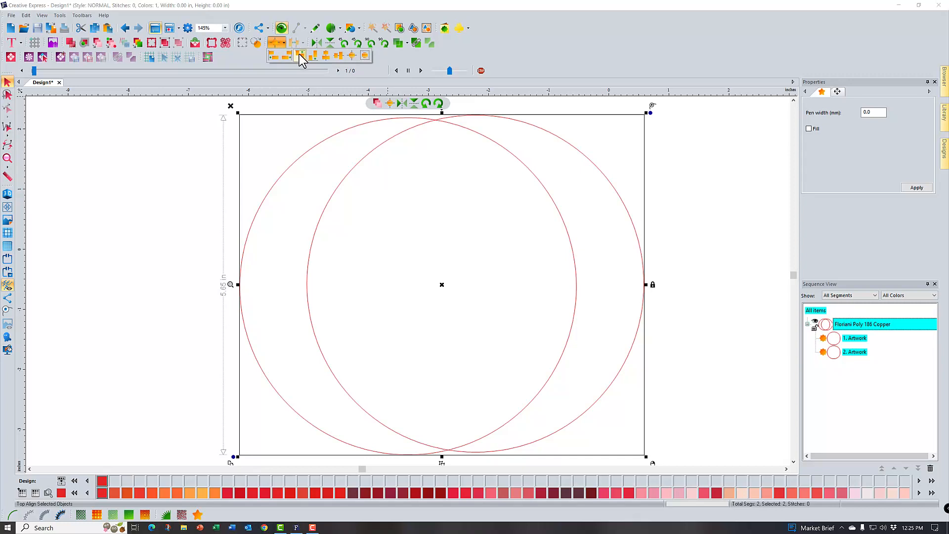
pyautogui.click(339, 55)
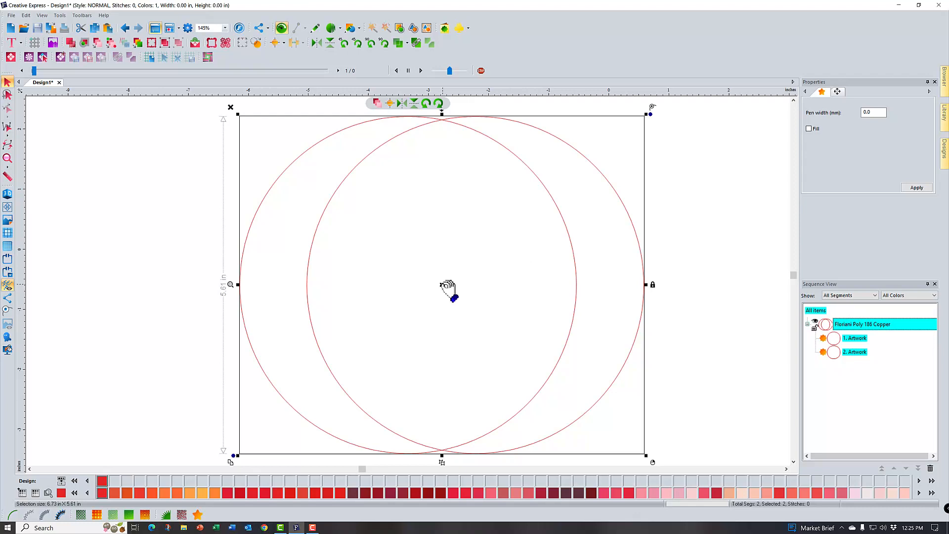
pyautogui.click(671, 297)
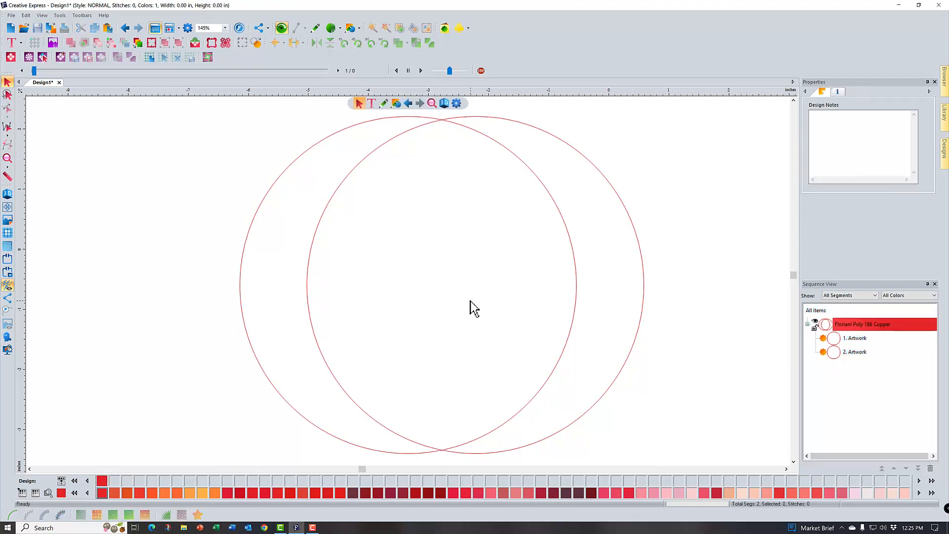
# Move the right-hand circle farther right at the same height to reduce its overlap with the other circle
pyautogui.click(644, 289)
pyautogui.moveTo(480, 290); pyautogui.dragTo(552, 291)
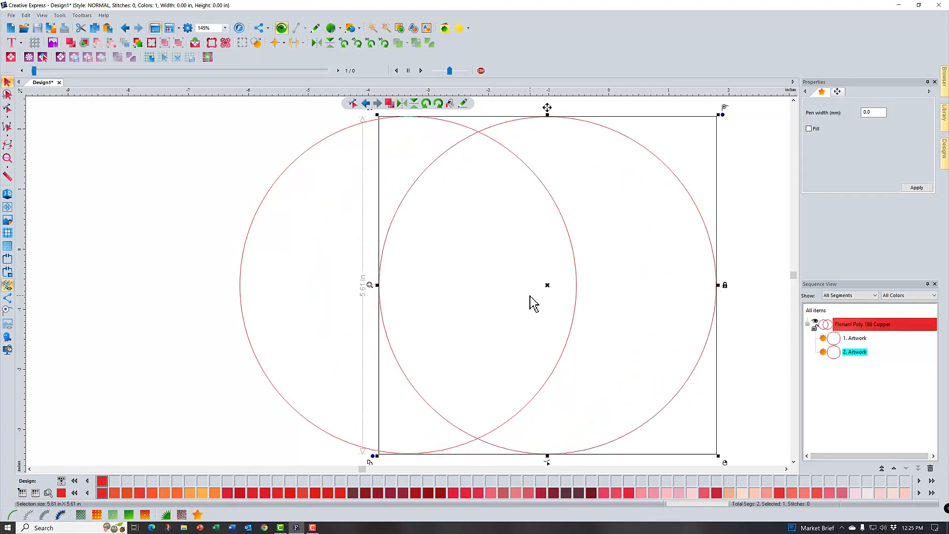
pyautogui.click(7, 159)
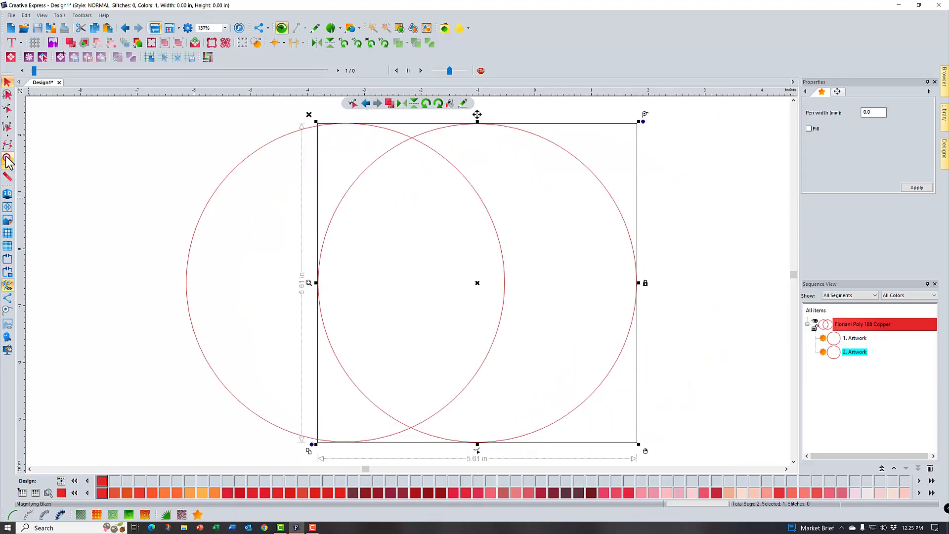
pyautogui.click(66, 251)
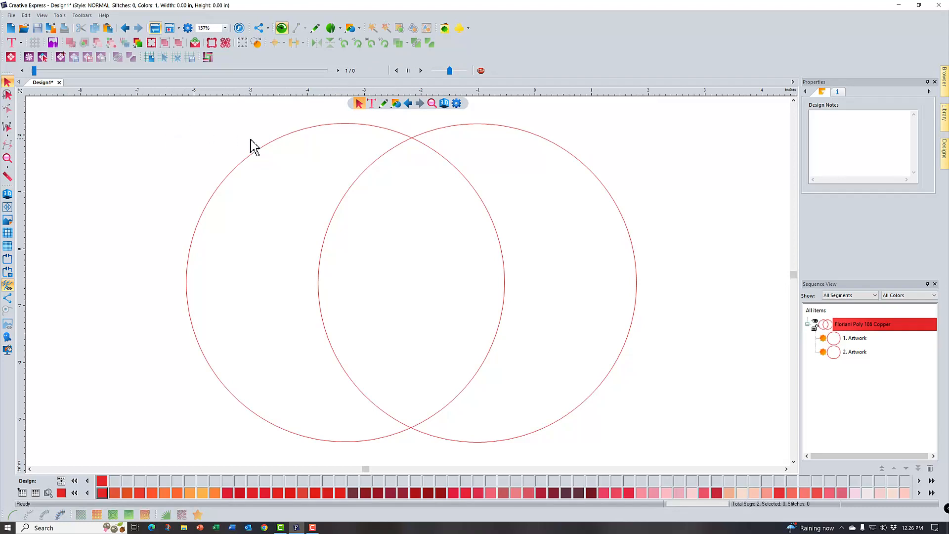
# Trim the left circle with the overlapping right circle using the Trim operation
pyautogui.click(265, 146)
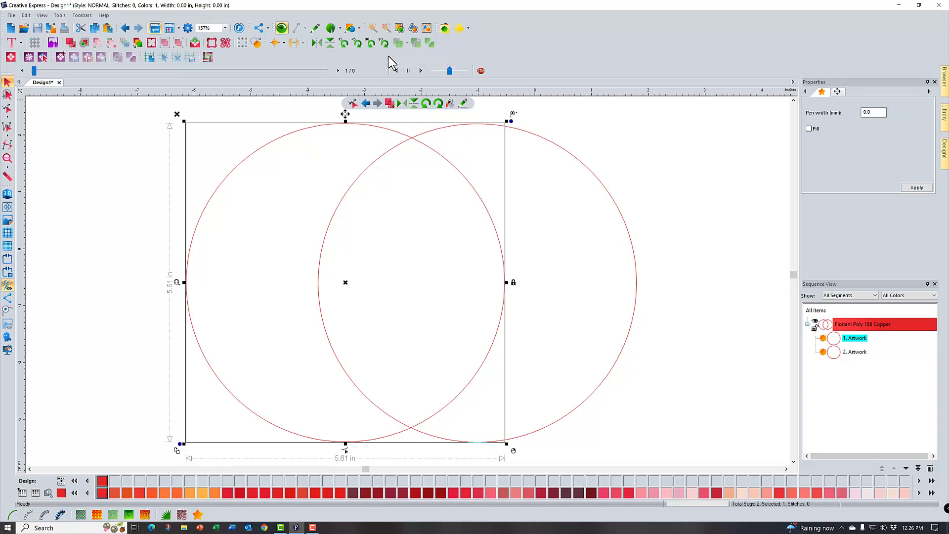
pyautogui.click(69, 198)
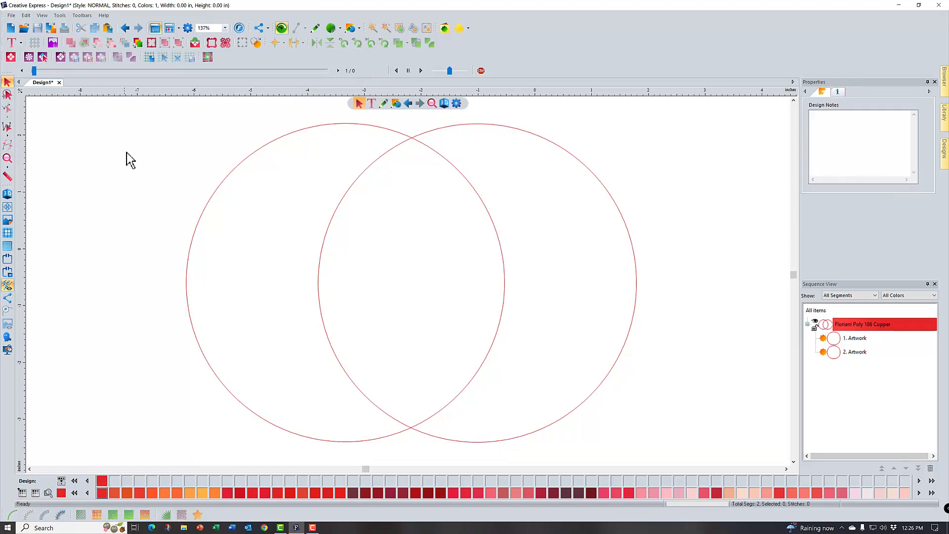
pyautogui.moveTo(161, 113); pyautogui.dragTo(654, 464)
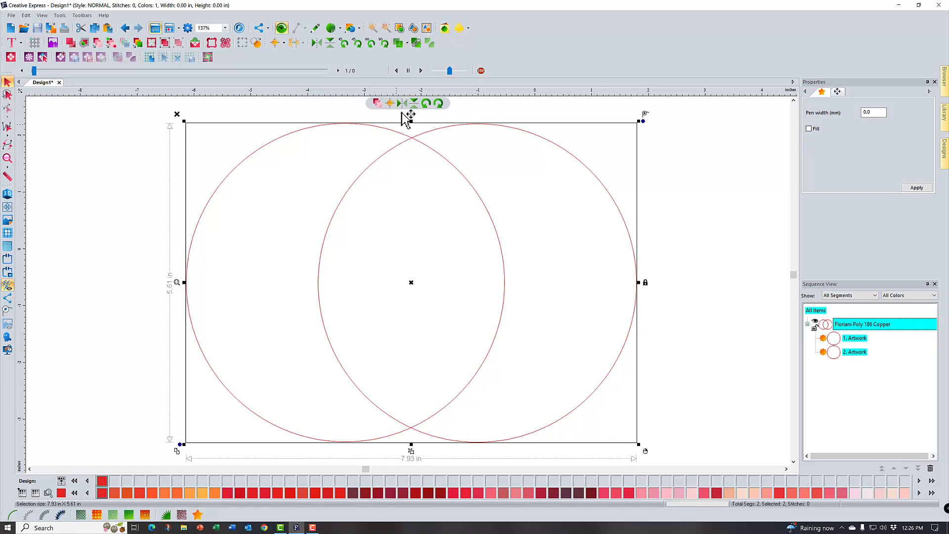
pyautogui.click(407, 45)
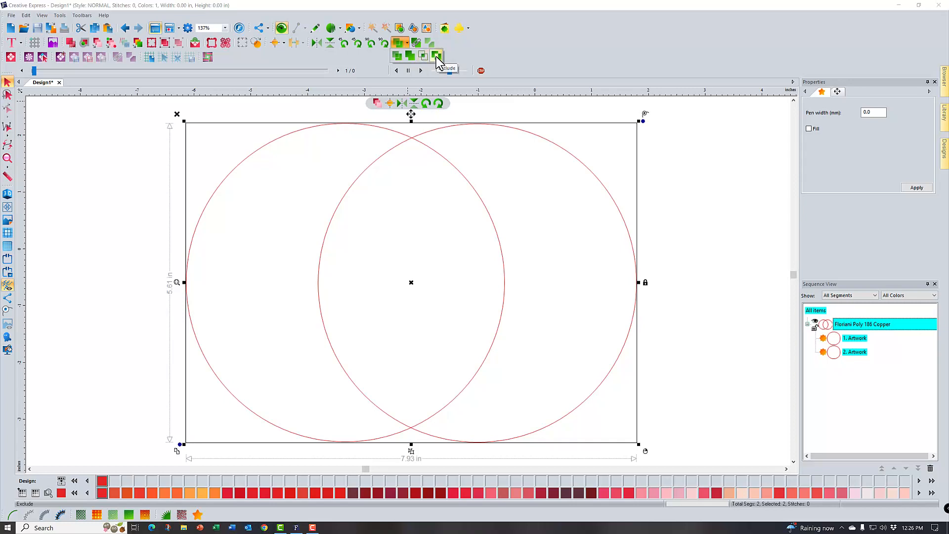
pyautogui.click(397, 56)
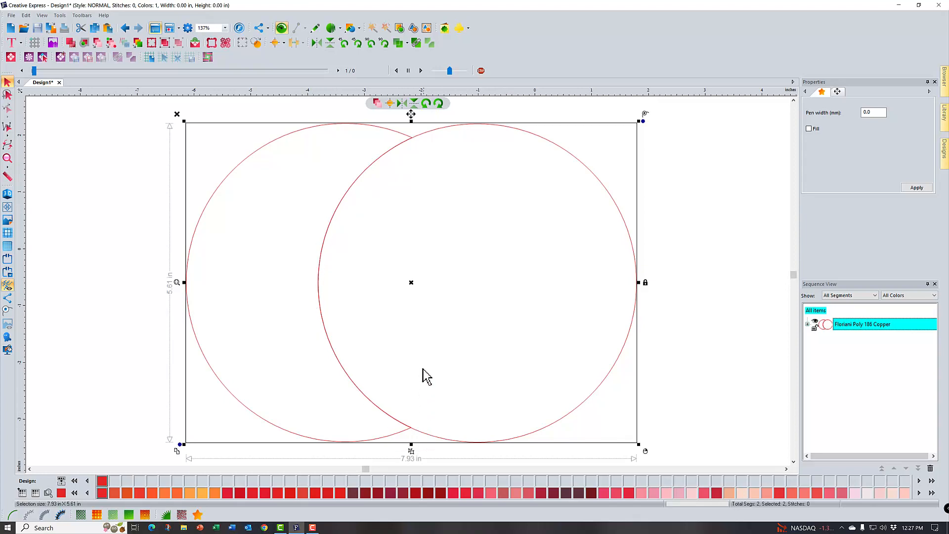
pyautogui.click(681, 356)
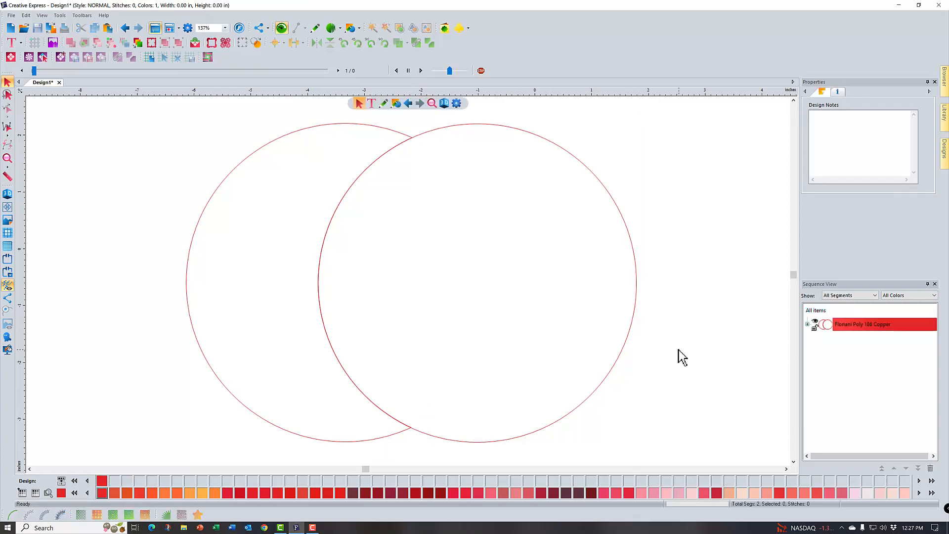
# Move the full circle away from the crescent, and undo both the move and the trim
pyautogui.click(627, 342)
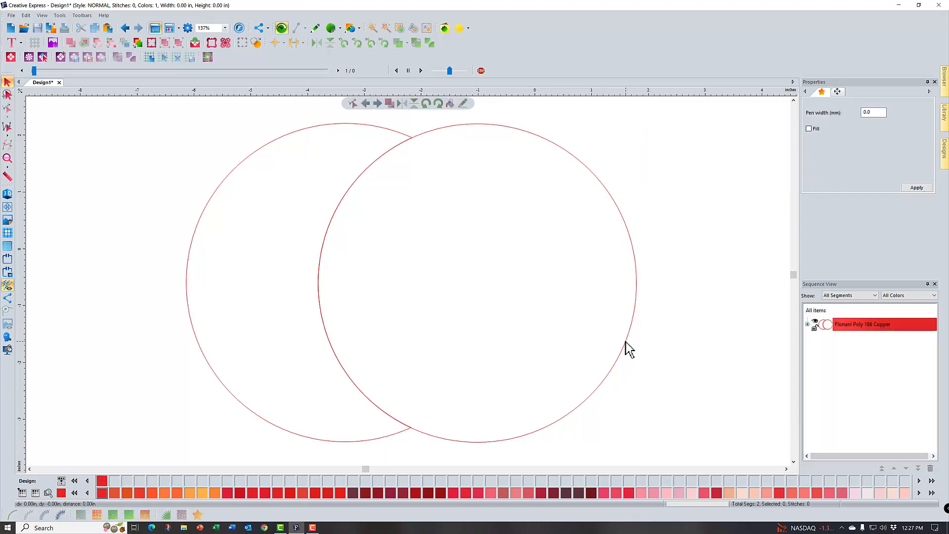
pyautogui.click(478, 283)
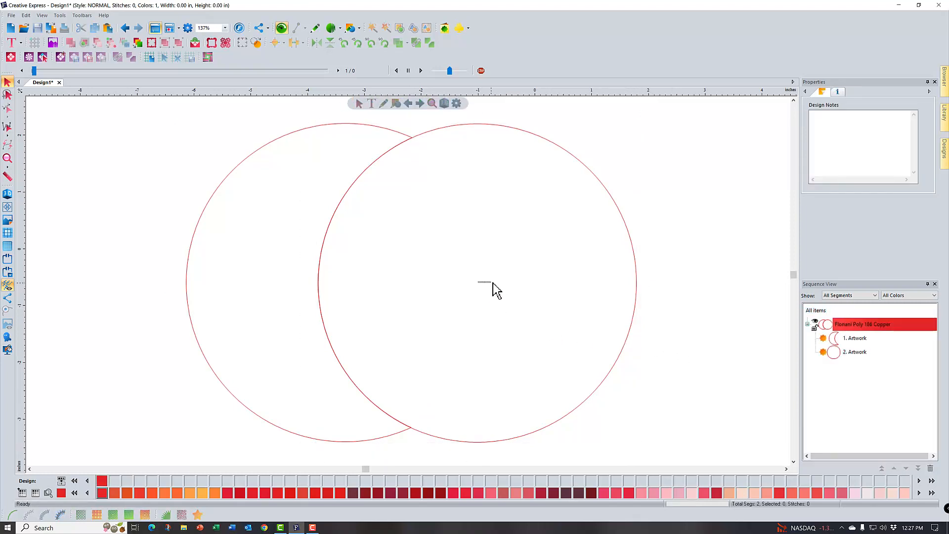
pyautogui.click(634, 311)
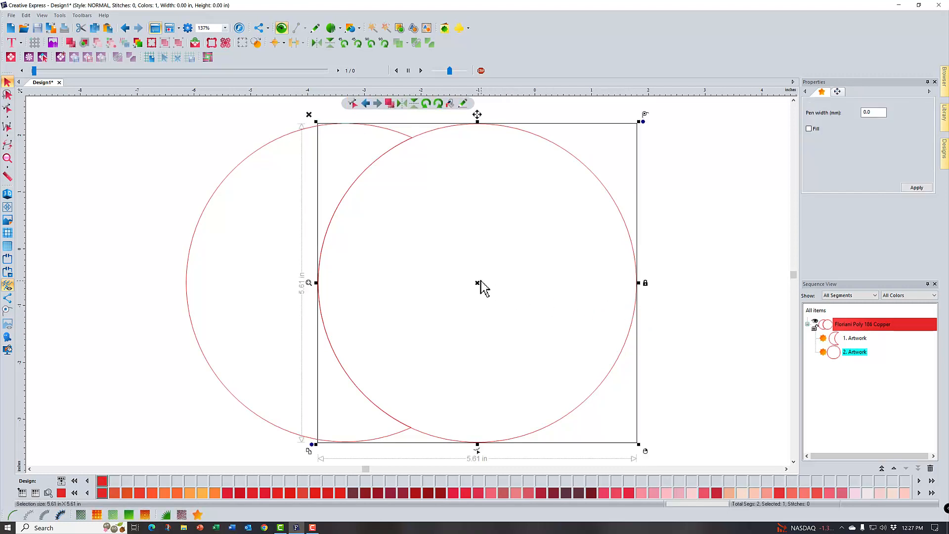
pyautogui.moveTo(484, 289); pyautogui.dragTo(539, 294)
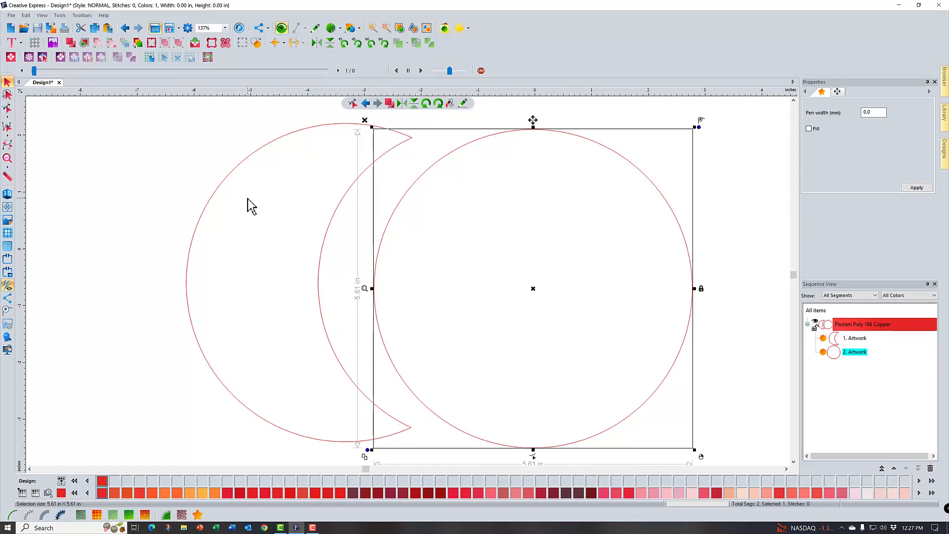
pyautogui.click(125, 28)
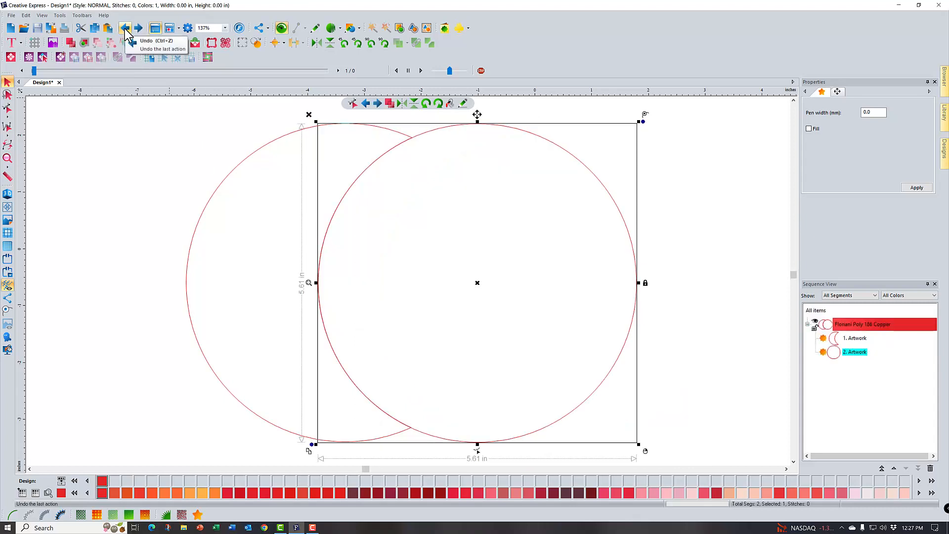
pyautogui.click(125, 30)
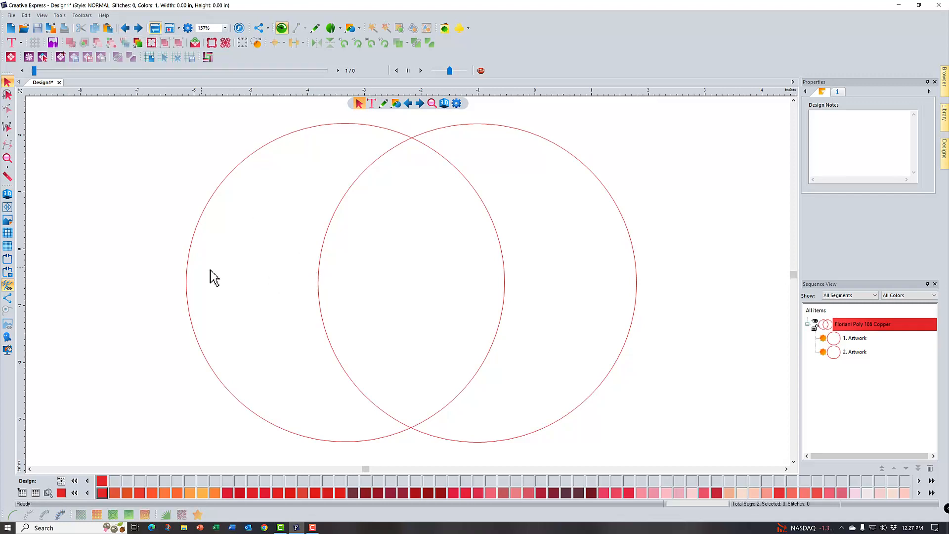
# Weld the two overlapping circles into a single outline, and undo the weld
pyautogui.moveTo(159, 108); pyautogui.dragTo(668, 449)
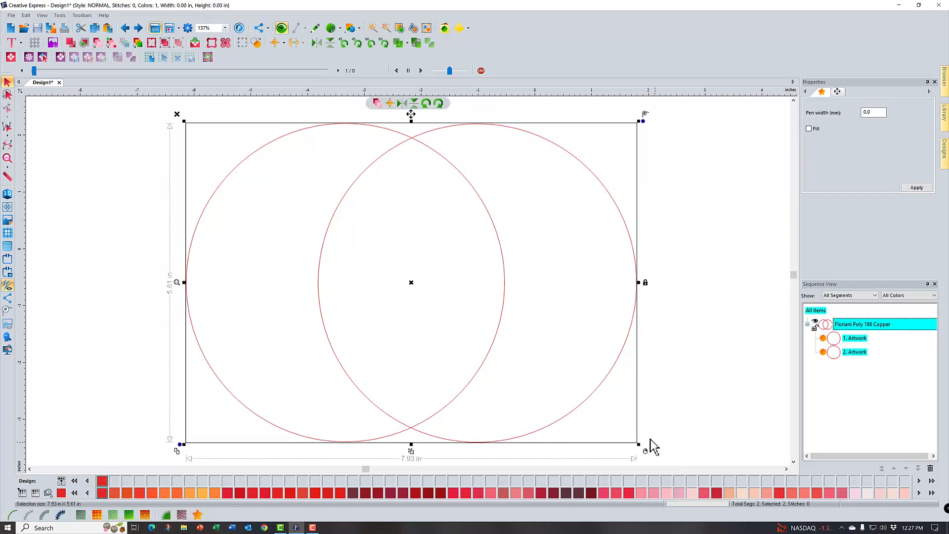
pyautogui.click(406, 44)
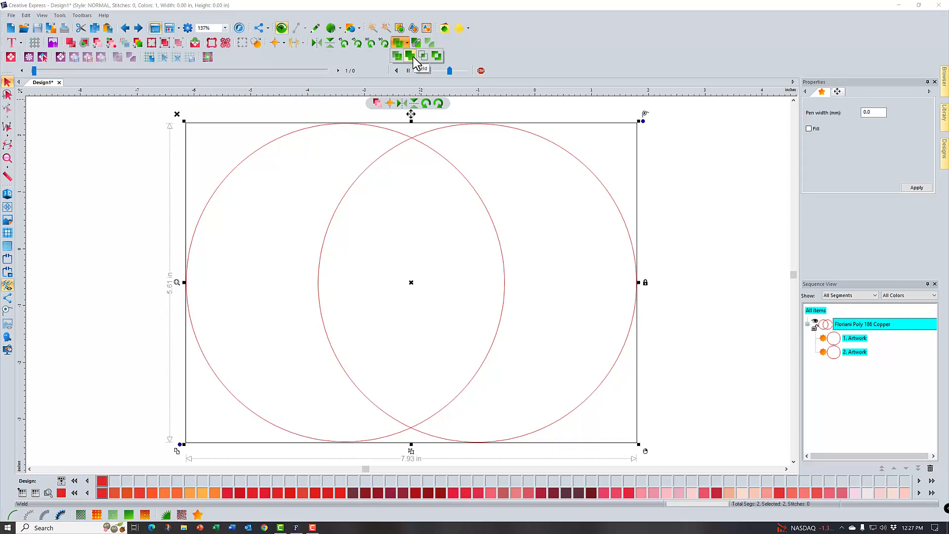
pyautogui.click(412, 57)
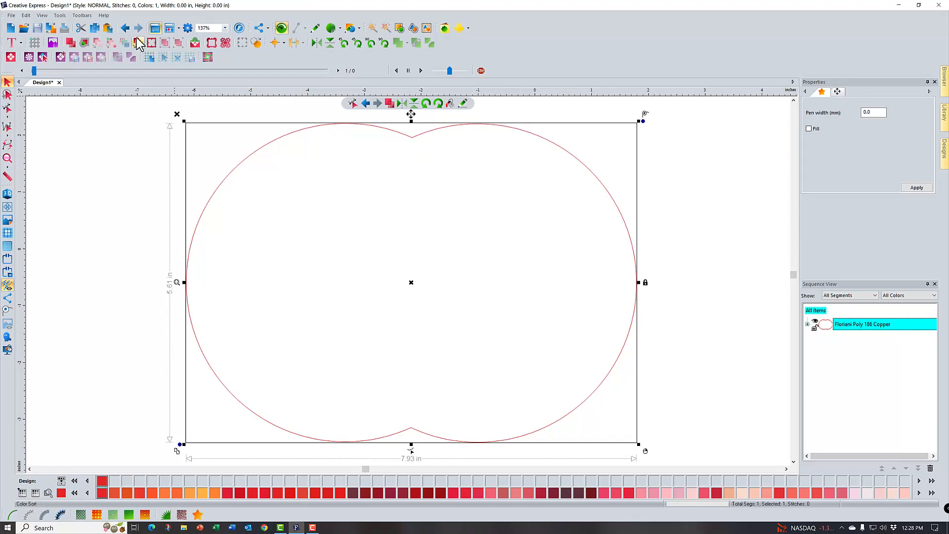
pyautogui.click(150, 45)
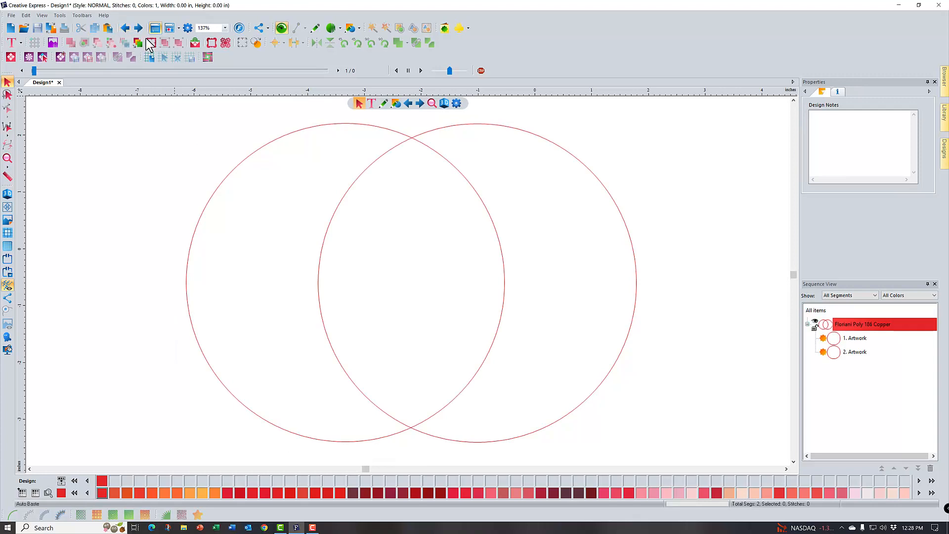
# Intersect the two overlapping circles to keep only their shared area, and undo the intersection
pyautogui.moveTo(171, 108); pyautogui.dragTo(654, 456)
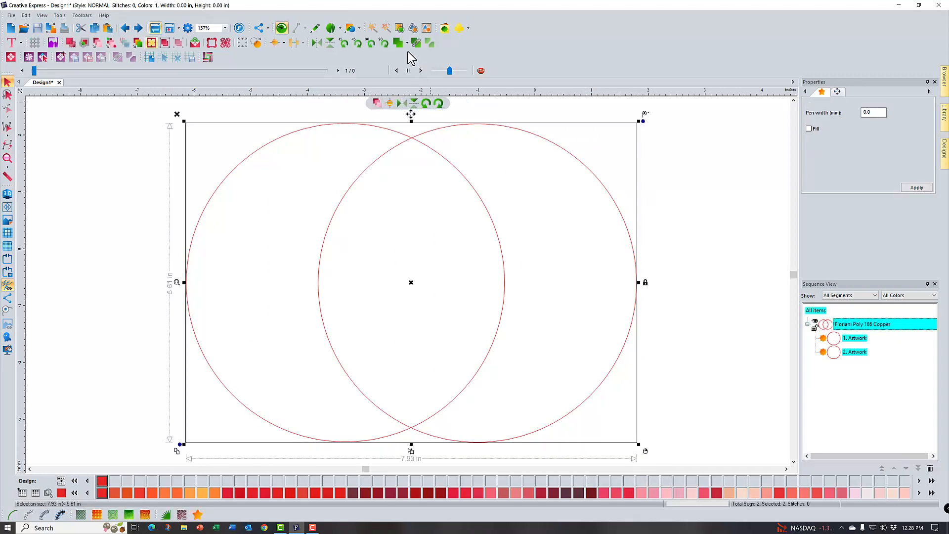
pyautogui.click(407, 44)
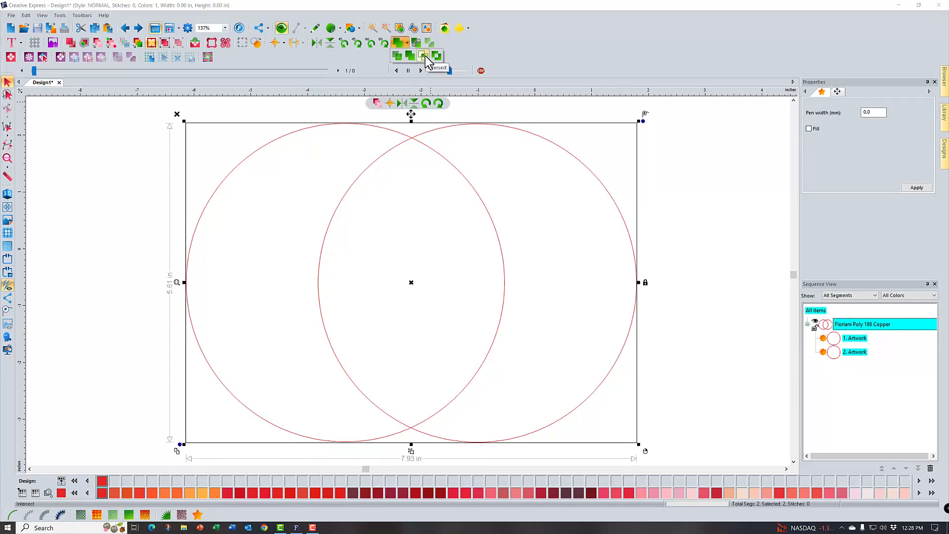
pyautogui.click(424, 56)
pyautogui.click(425, 56)
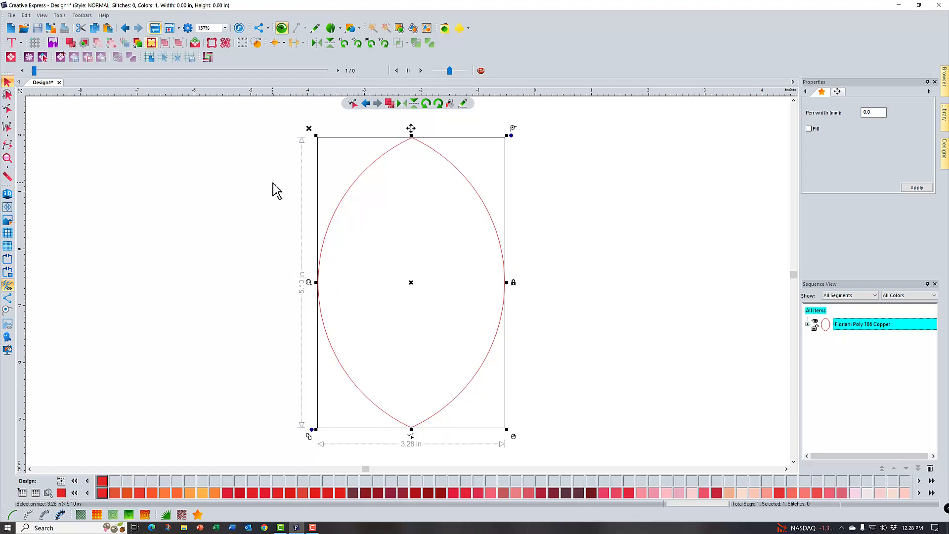
pyautogui.click(125, 28)
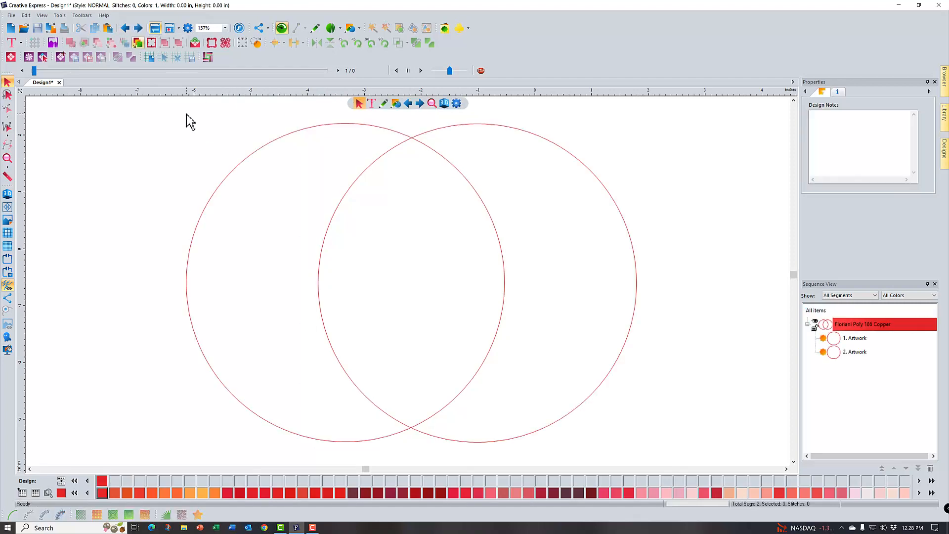
# Apply the Exclude operation to the two overlapping circles to split them into two crescents
pyautogui.moveTo(171, 104); pyautogui.dragTo(689, 455)
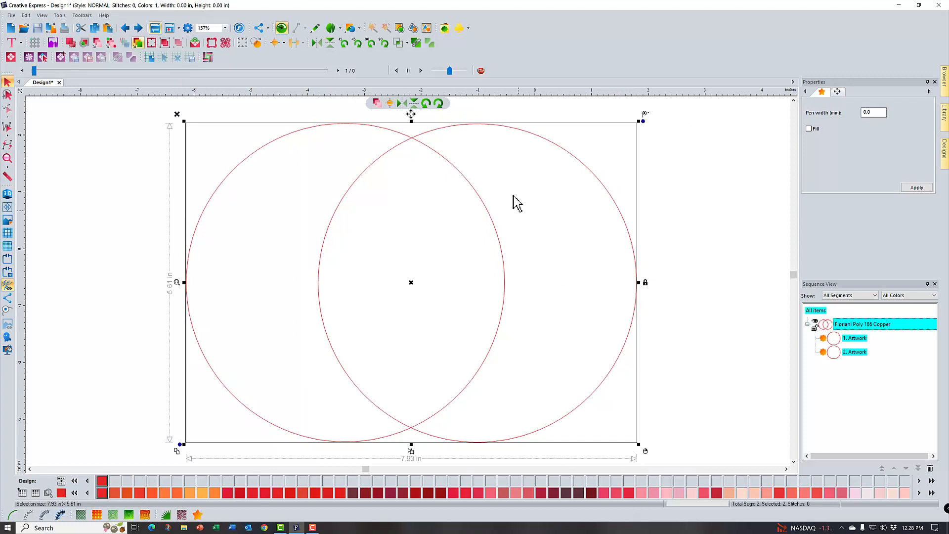
pyautogui.click(408, 44)
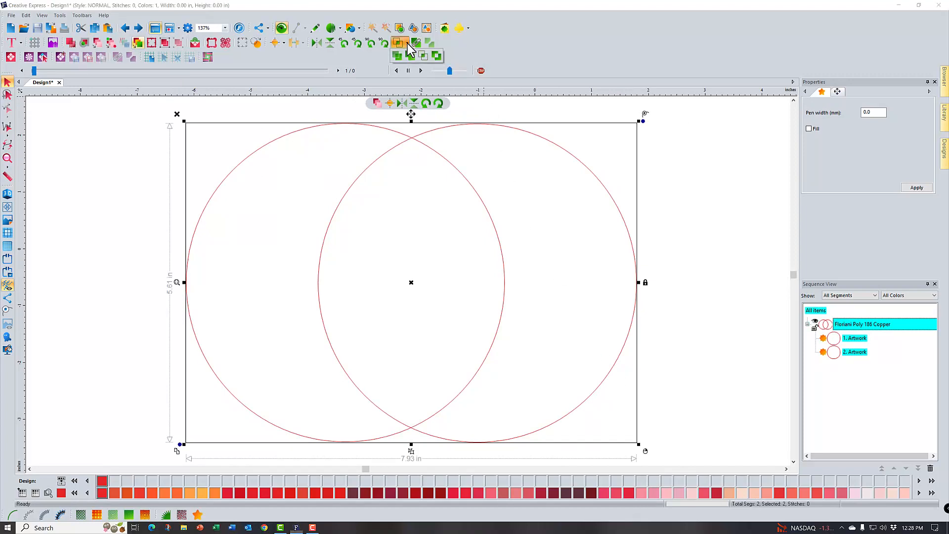
pyautogui.click(439, 58)
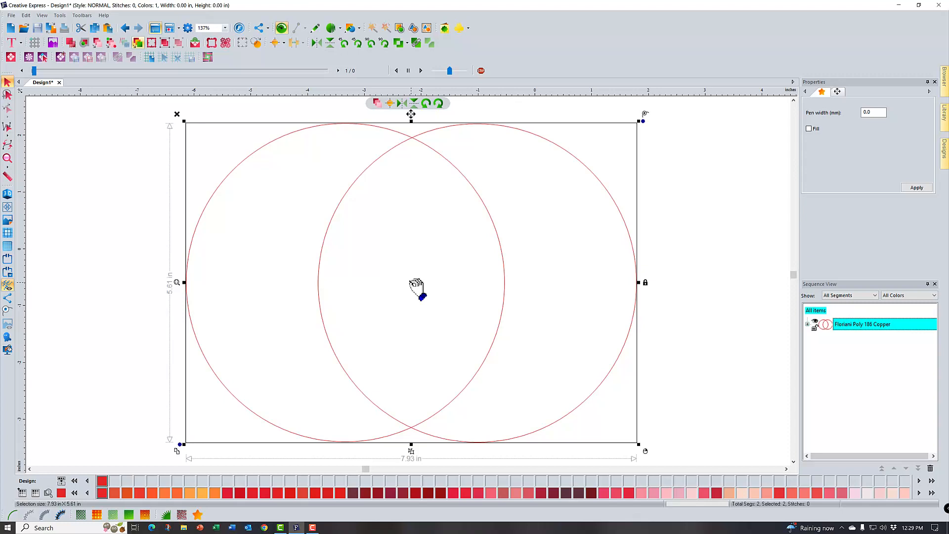
pyautogui.click(692, 305)
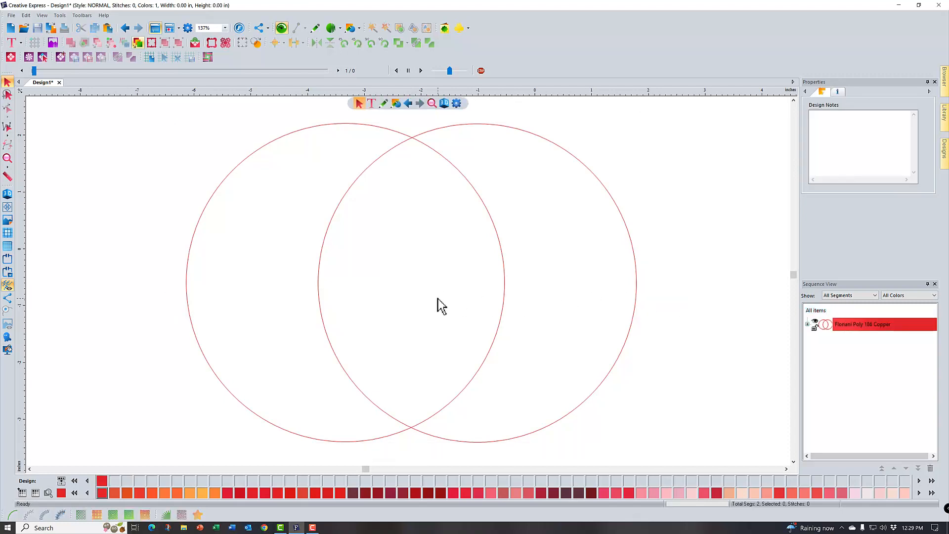
# Move the right-hand crescent away from the left one, and undo both the move and the exclusion
pyautogui.click(635, 317)
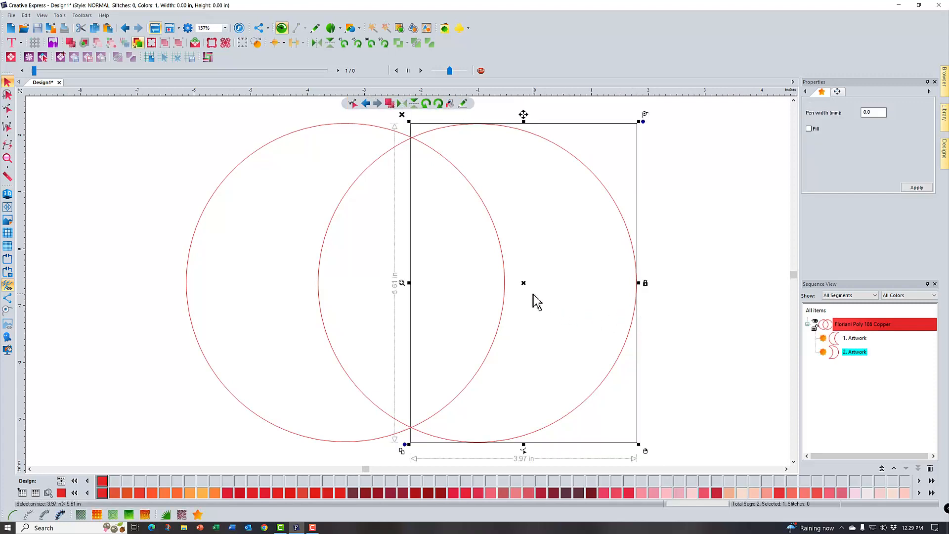
pyautogui.moveTo(528, 286); pyautogui.dragTo(592, 292)
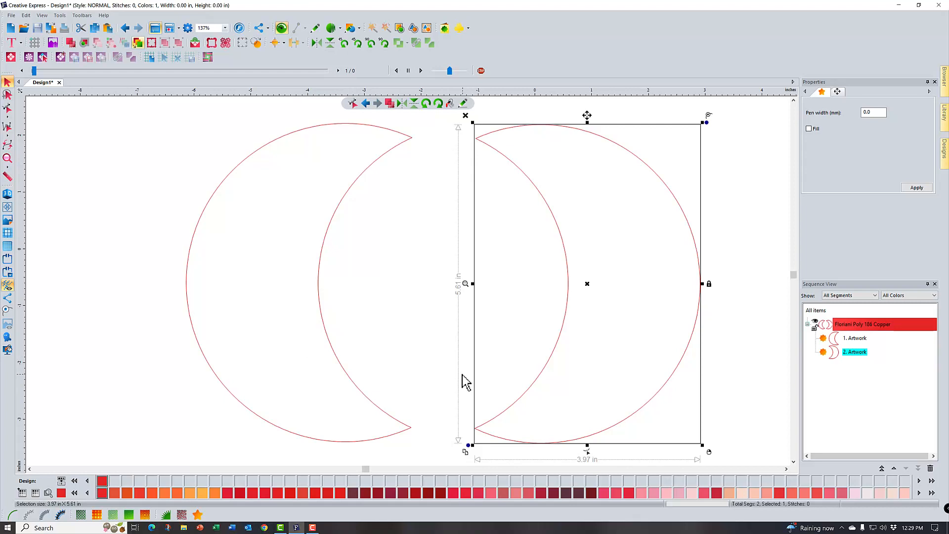
pyautogui.click(126, 31)
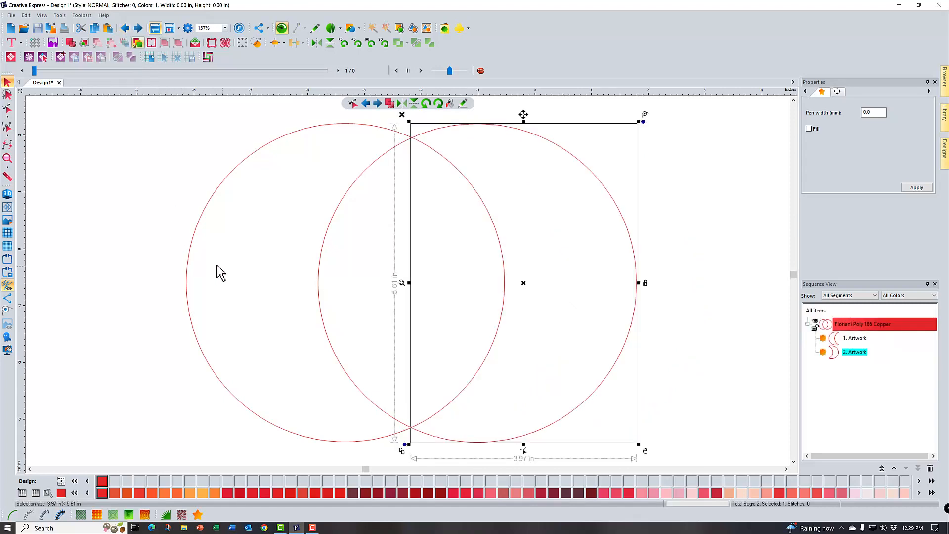
pyautogui.click(724, 285)
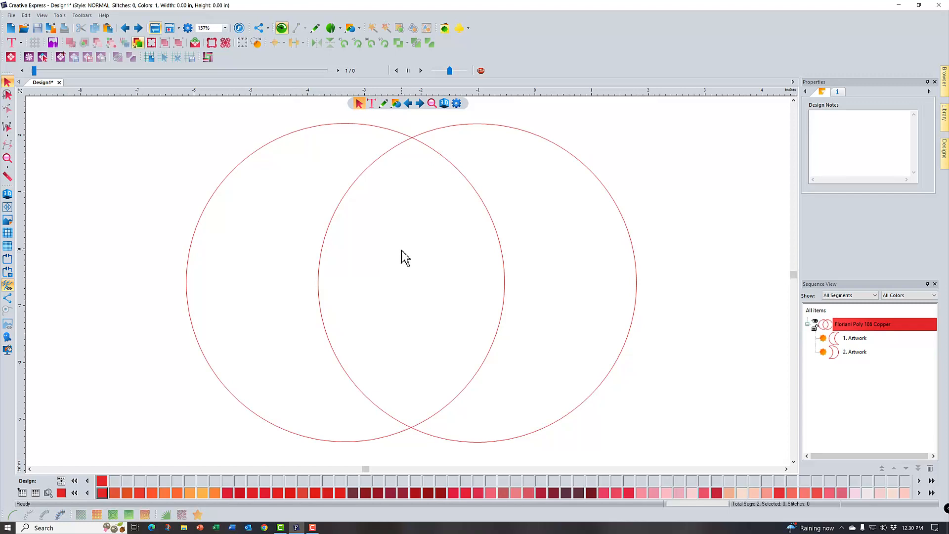
pyautogui.click(121, 32)
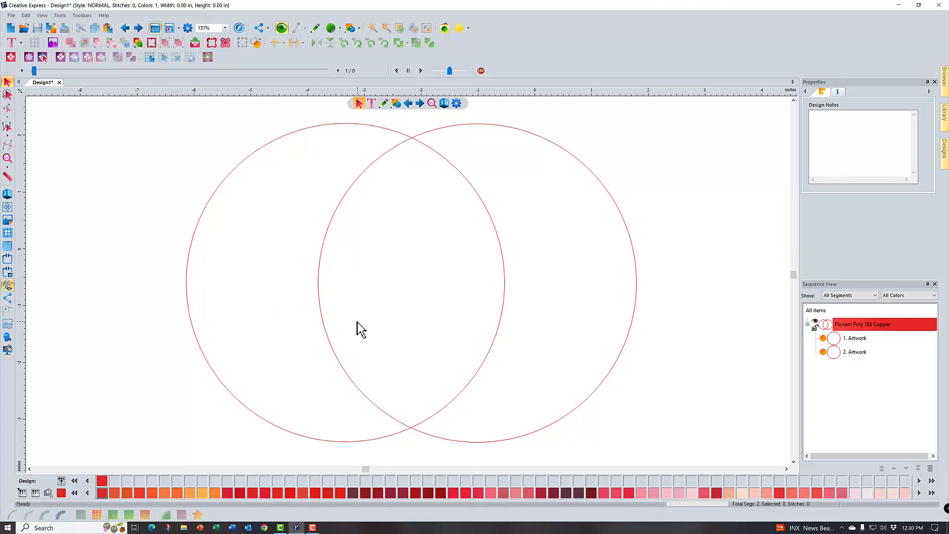
# Copy both overlapping circles to the clipboard, and reduce the originals to their shared area with Intersect
pyautogui.moveTo(149, 112); pyautogui.dragTo(701, 456)
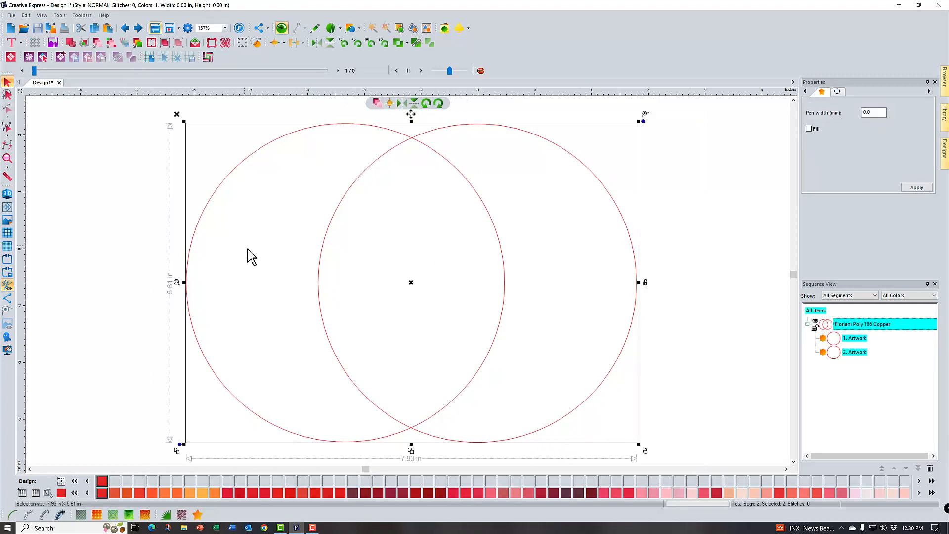
pyautogui.click(95, 28)
pyautogui.click(408, 44)
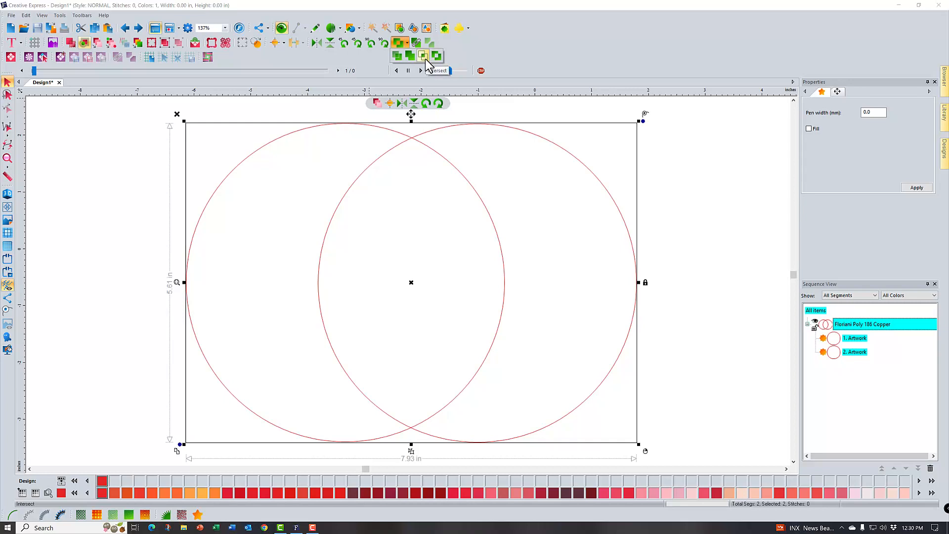
pyautogui.click(425, 58)
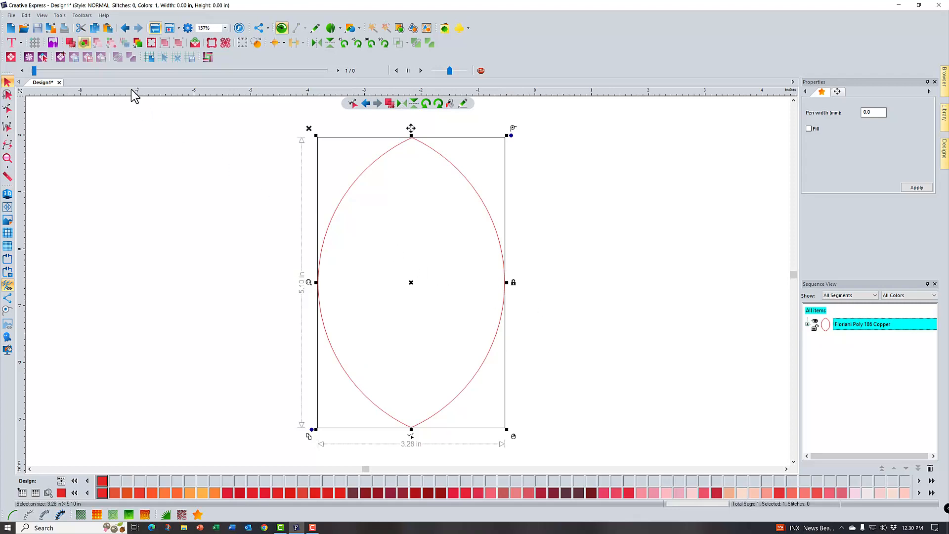
# Paste the copied circles over the lens shape, and cut away their overlap with the Exclude operation
pyautogui.click(108, 28)
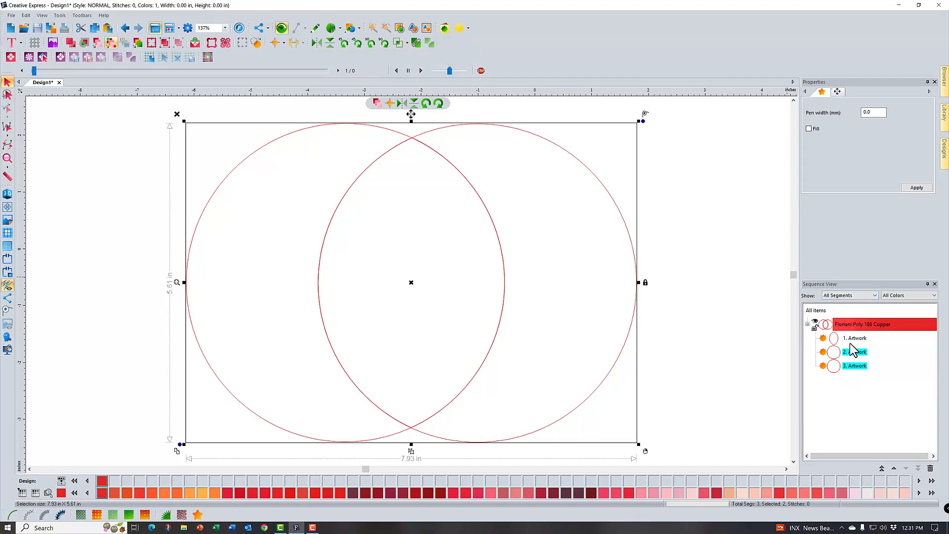
pyautogui.click(407, 43)
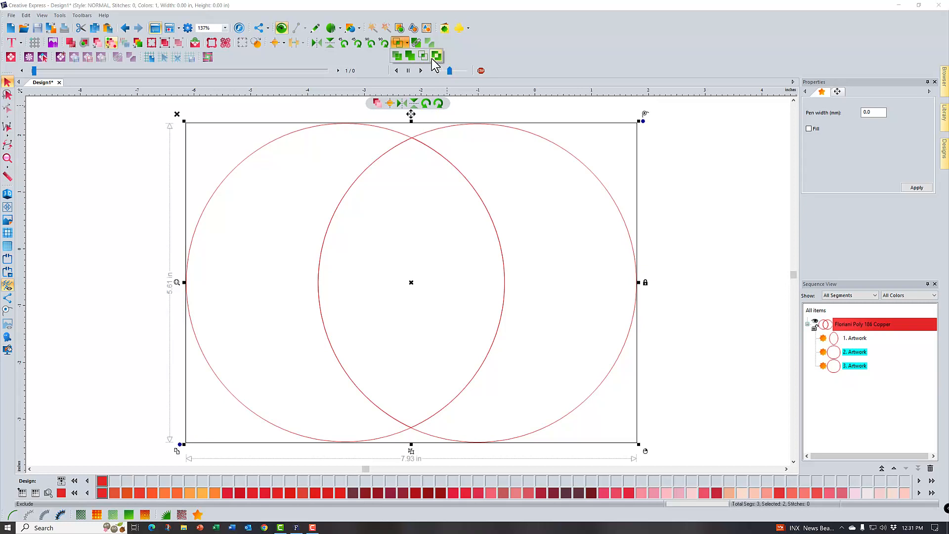
pyautogui.click(436, 56)
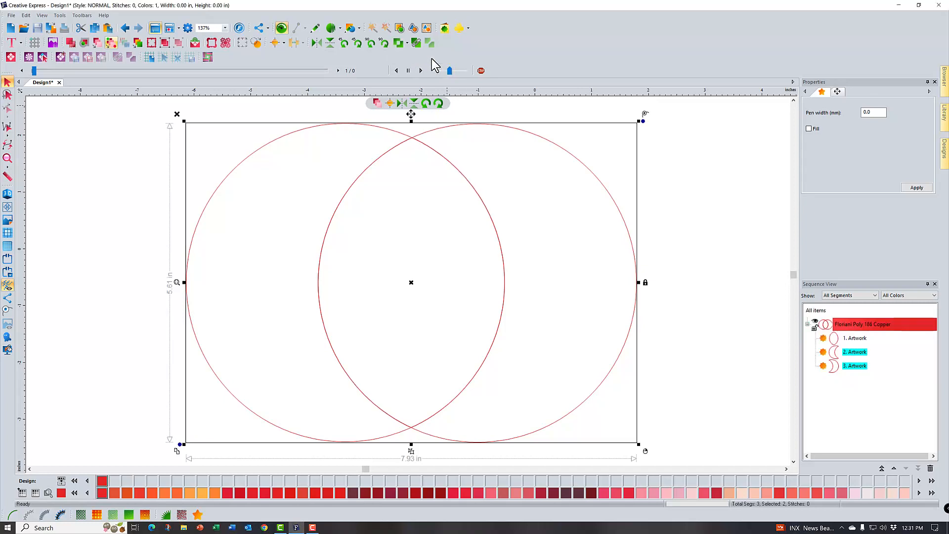
pyautogui.click(697, 300)
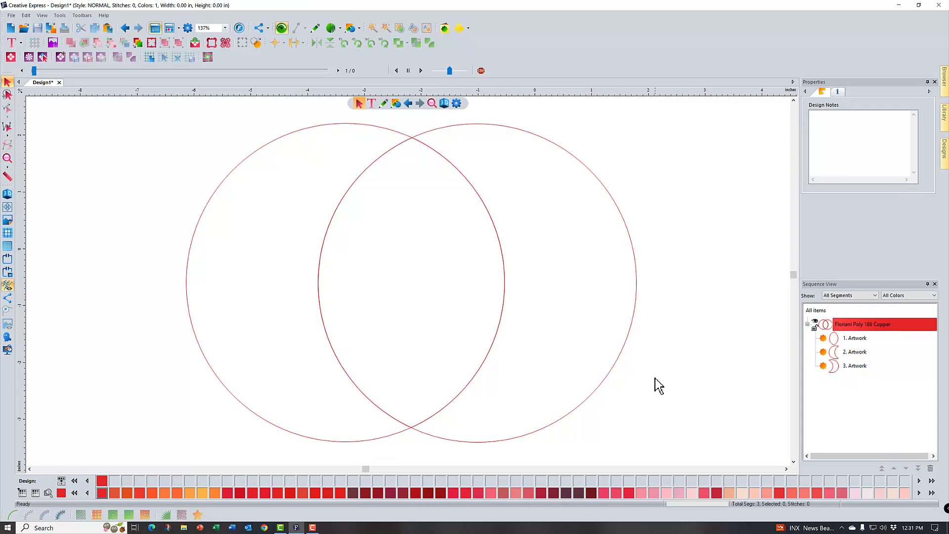
# Enable Fill for the left and right crescents so both are solid in their current thread color
pyautogui.click(314, 437)
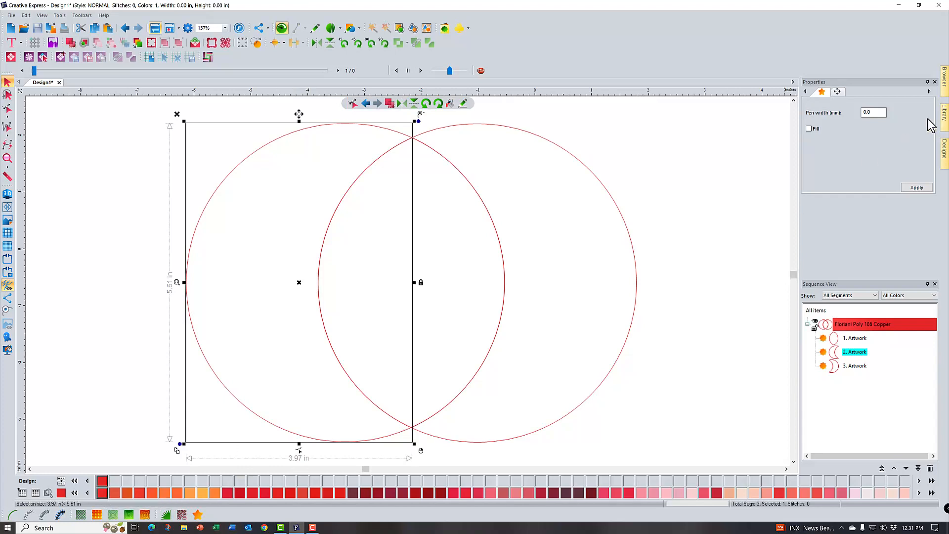
pyautogui.click(809, 129)
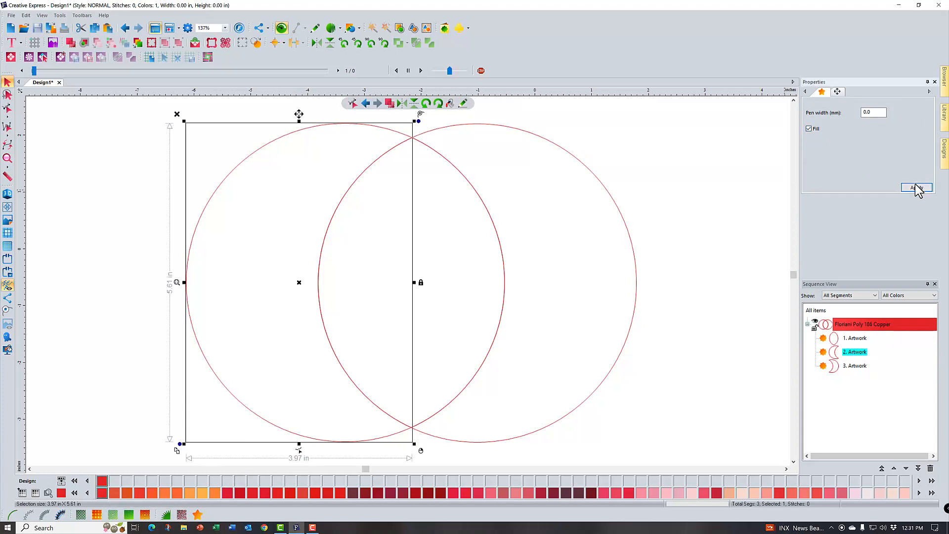
pyautogui.click(910, 187)
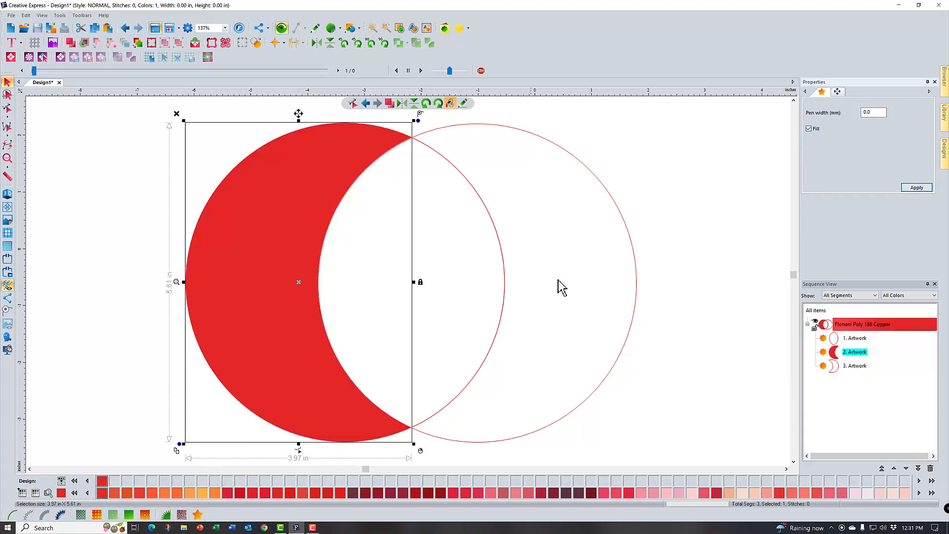
pyautogui.click(637, 271)
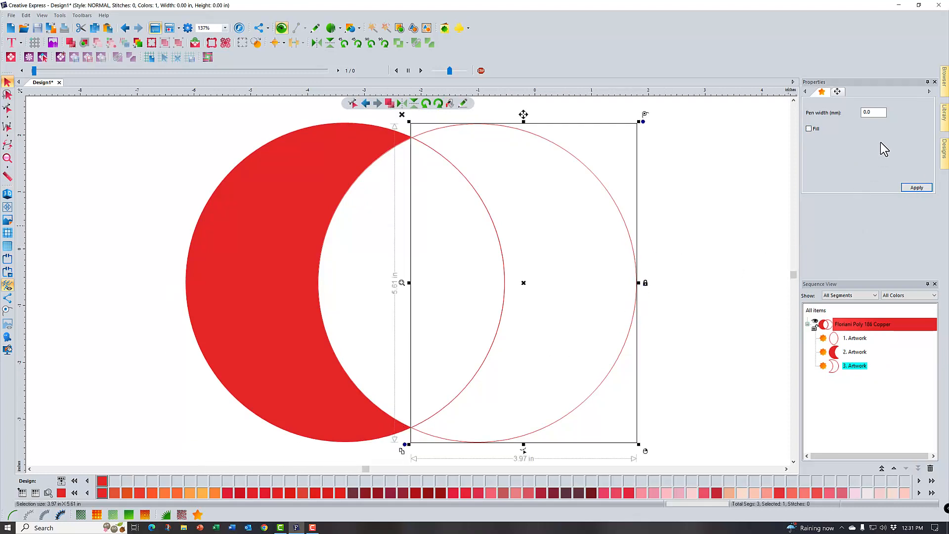
pyautogui.click(809, 129)
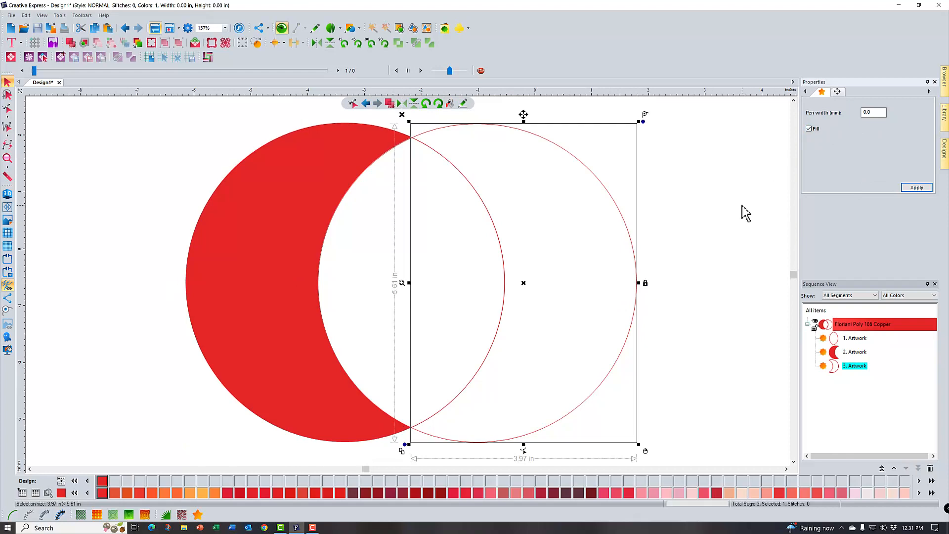
pyautogui.click(918, 188)
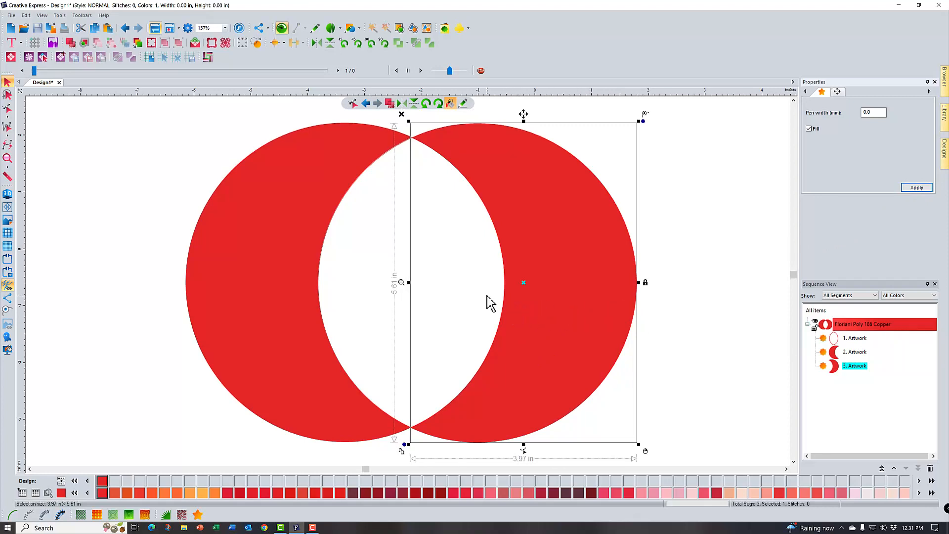
# Recolor the central lens shape to Floriani Poly 111 Light Peach and enable its Fill
pyautogui.click(855, 339)
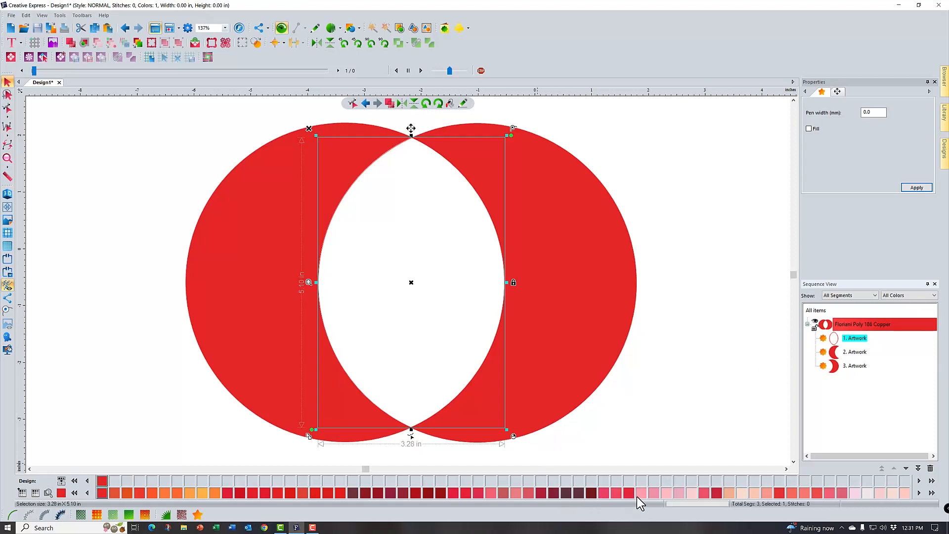
pyautogui.click(740, 494)
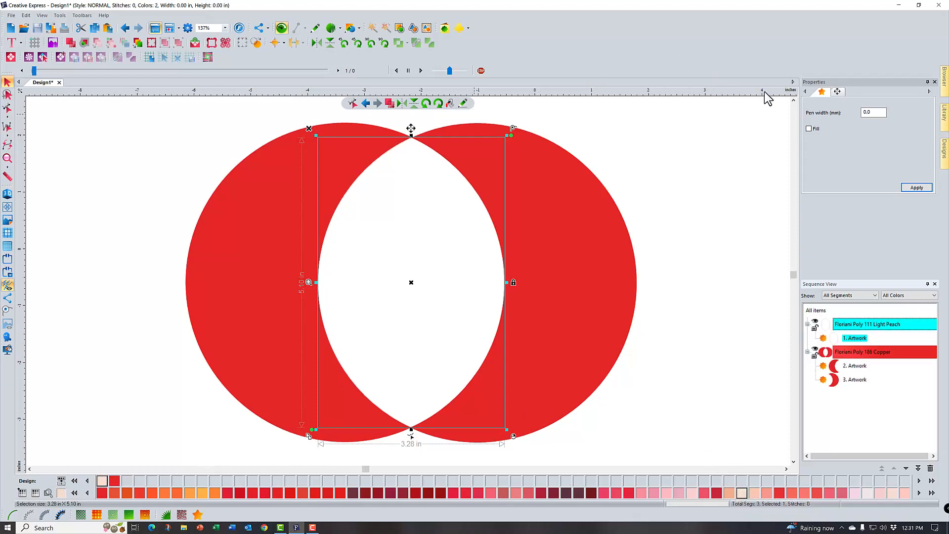
pyautogui.click(809, 129)
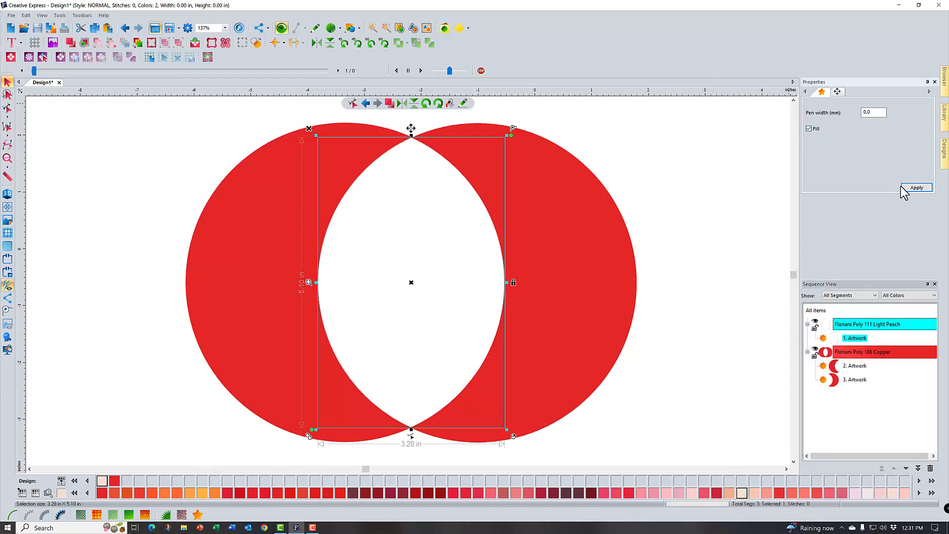
pyautogui.click(916, 188)
pyautogui.click(756, 244)
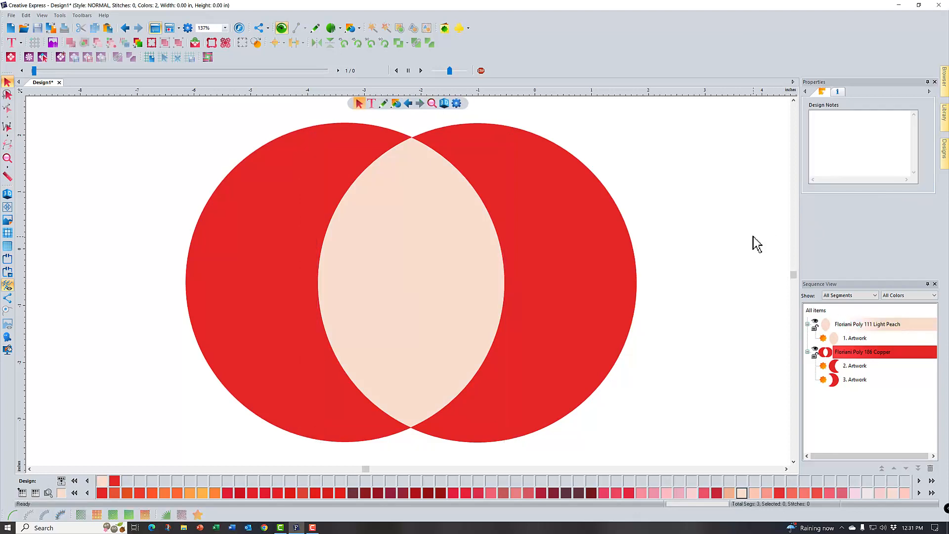